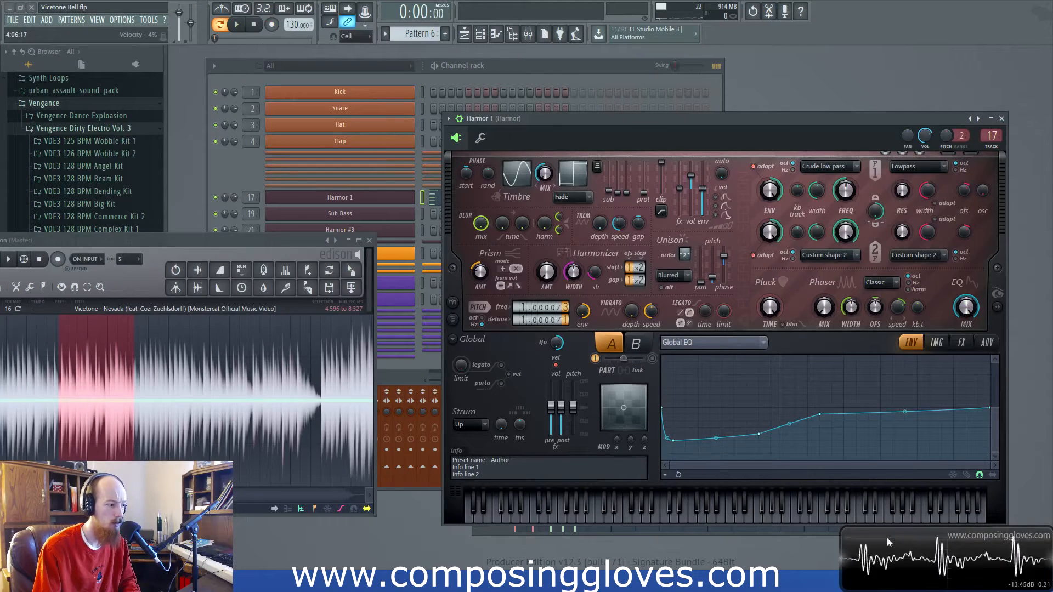
Play back the selected passage of the Vicetone - Nevada reference track in Edison
left_click_drag(193, 244, 209, 244)
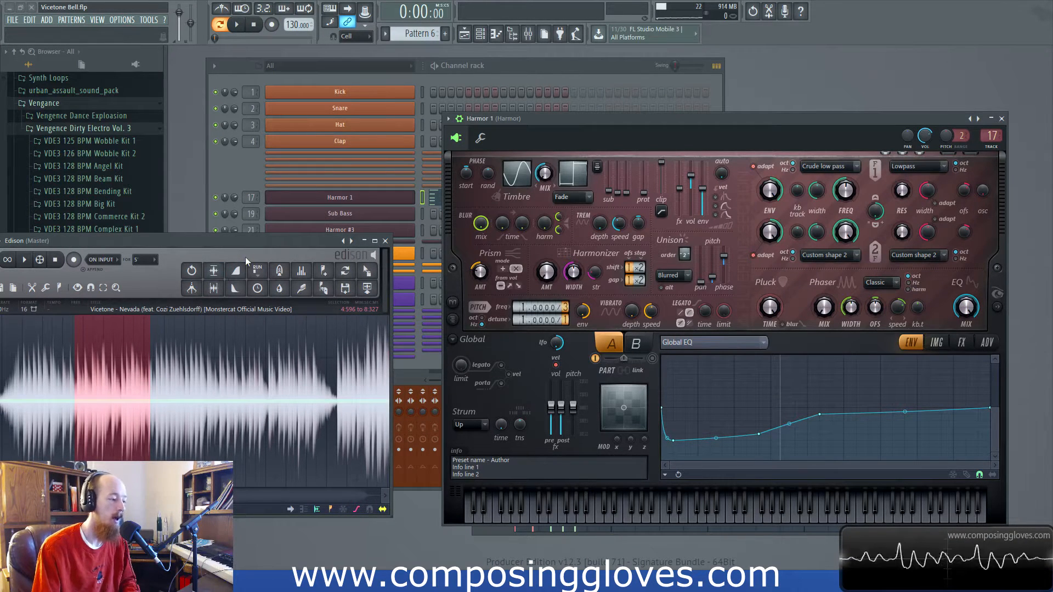
key("space")
key("space")
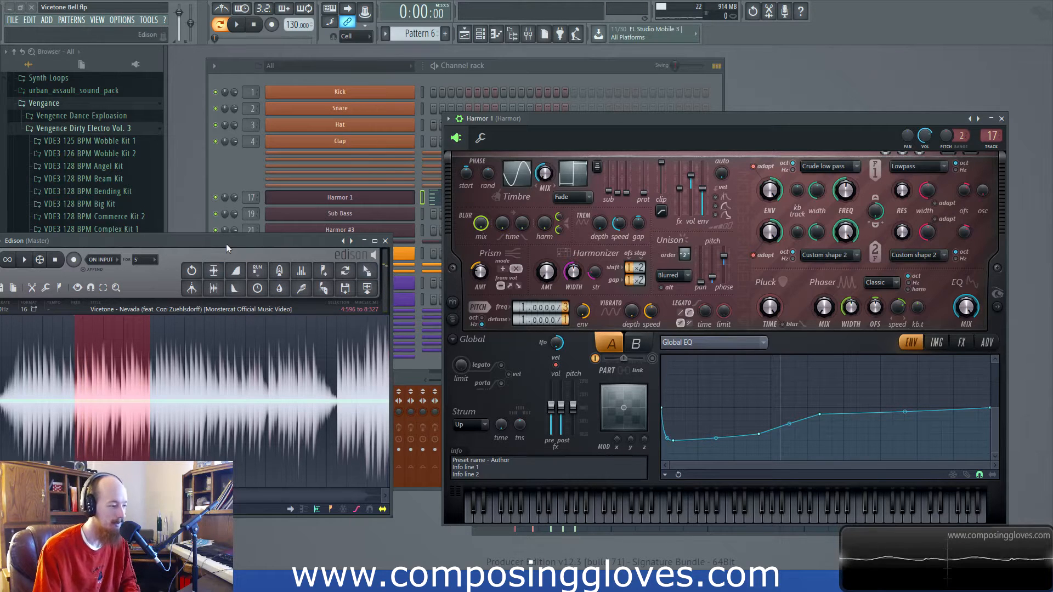
key("space")
key("space")
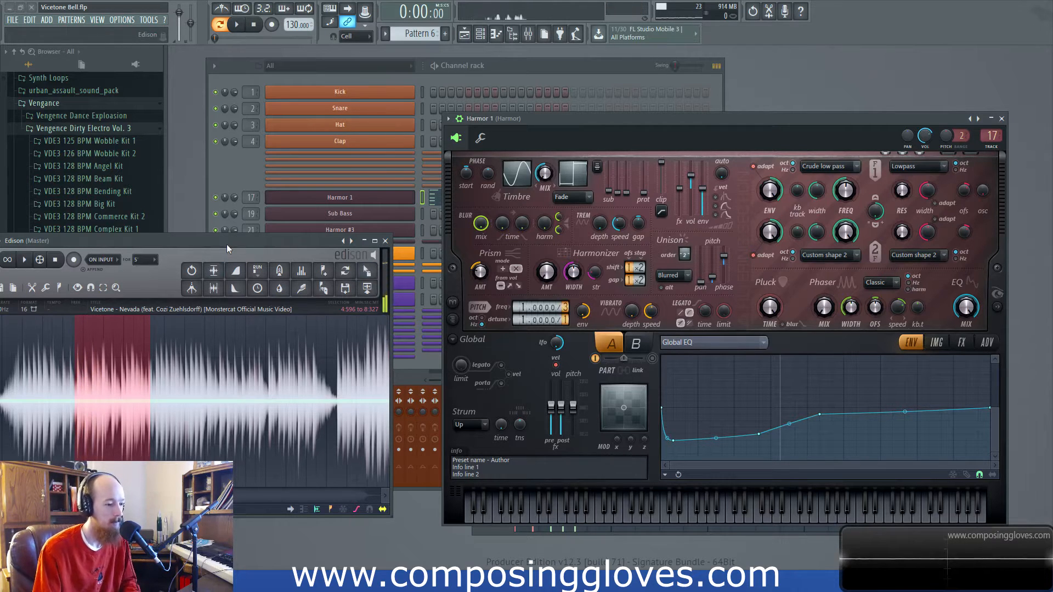
Play Pattern 6 with the Harmor 1 bell and compare it against the selected reference passage in Edison
left_click_drag(632, 117, 617, 82)
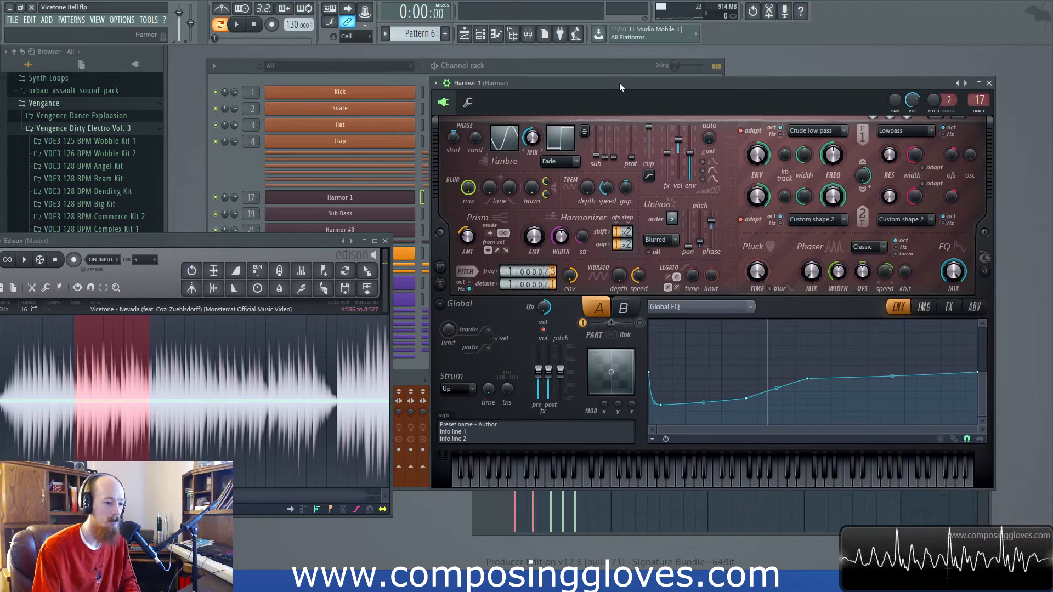
key("space")
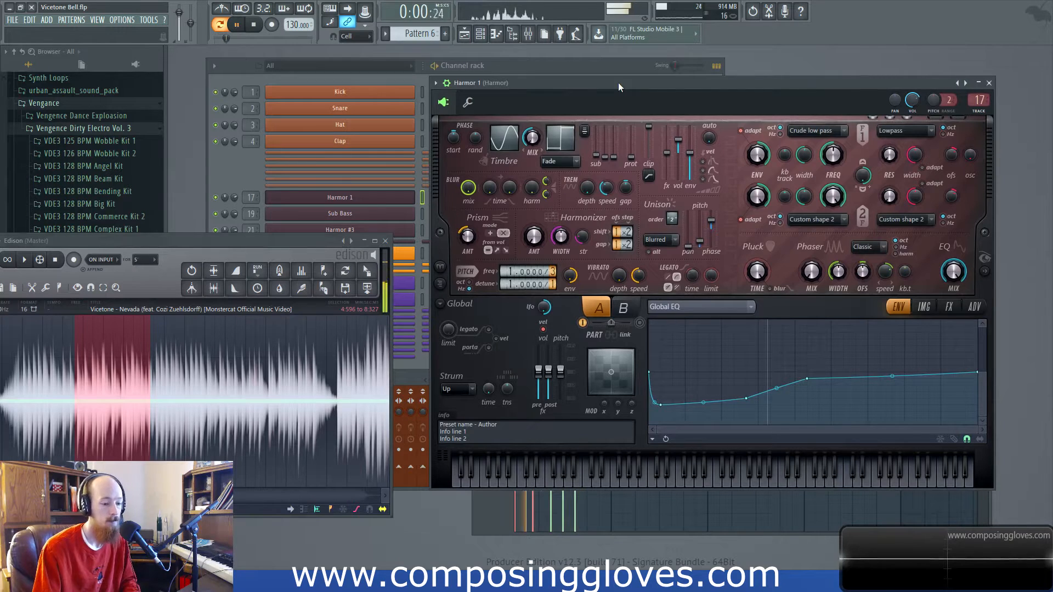
left_click(229, 242)
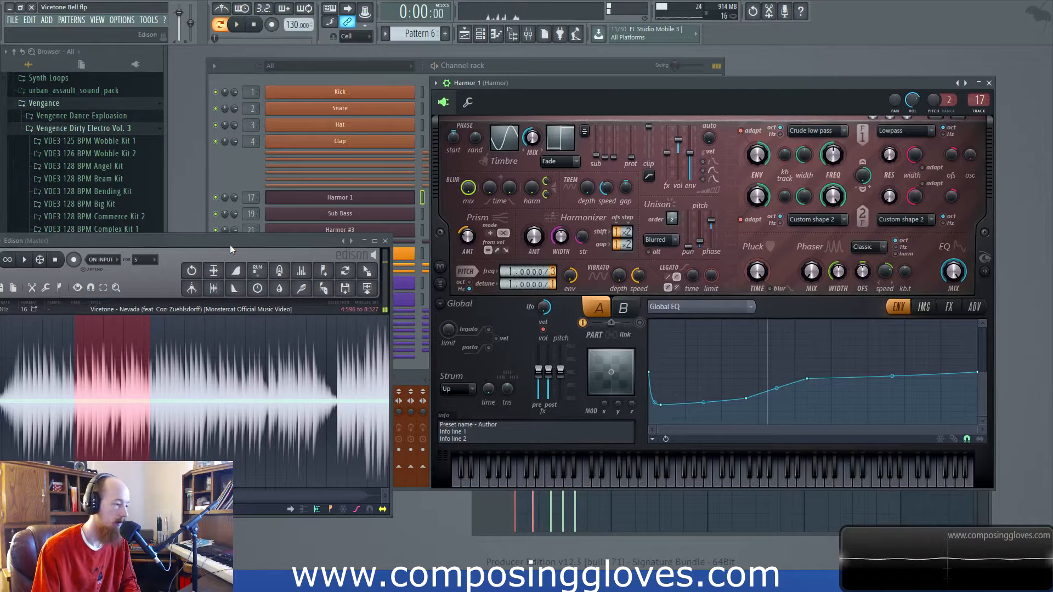
key("space")
key("space")
left_click(635, 87)
key("space")
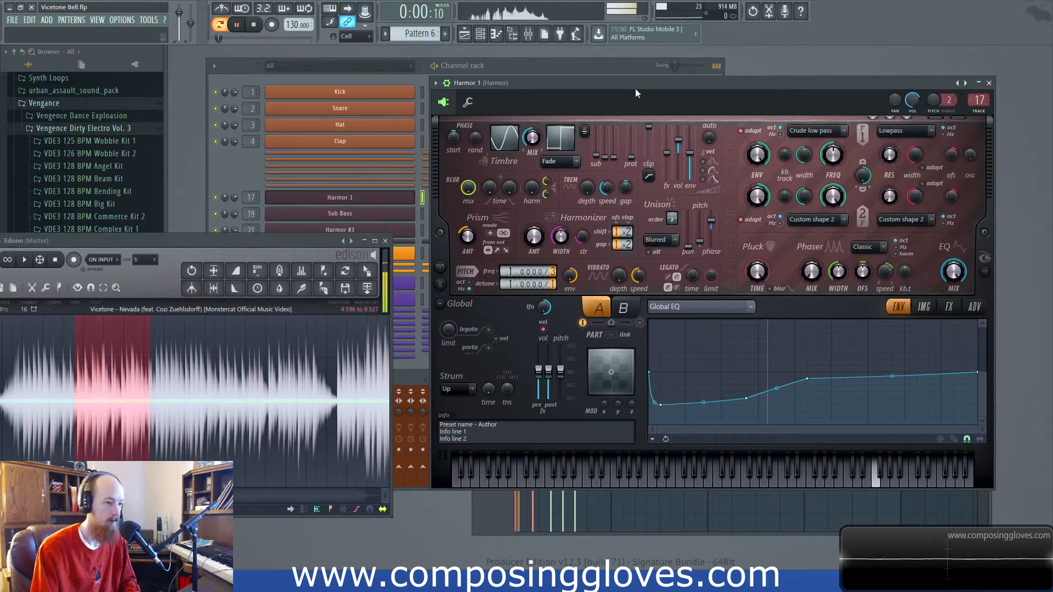
key("space")
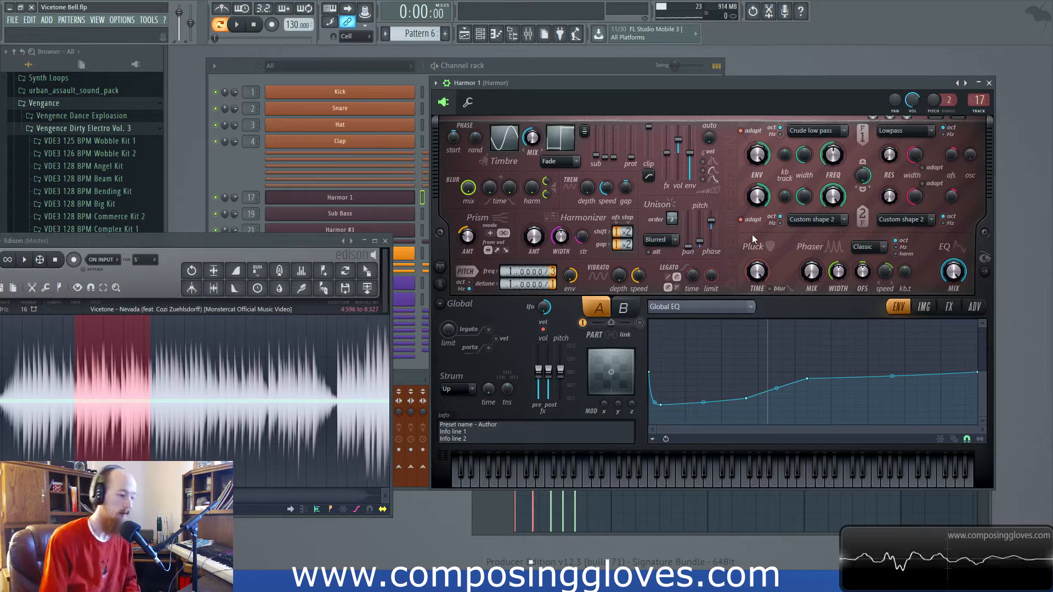
left_click_drag(195, 244, 202, 234)
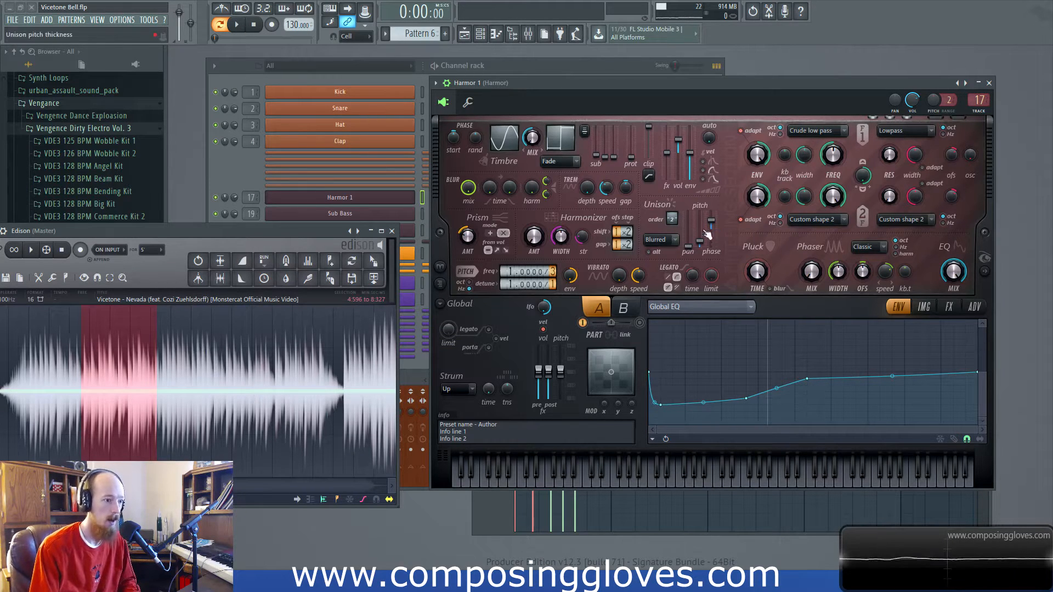
left_click(571, 82)
left_click_drag(570, 80, 570, 71)
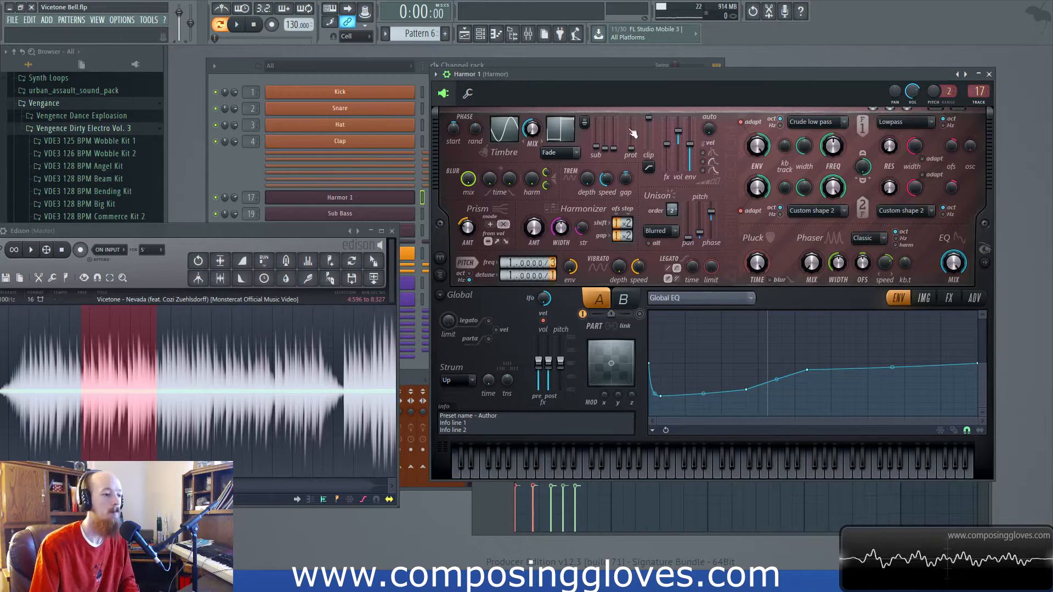
mouse_move(671, 77)
left_mouse_down()
mouse_move(641, 82)
mouse_move(678, 80)
left_mouse_up()
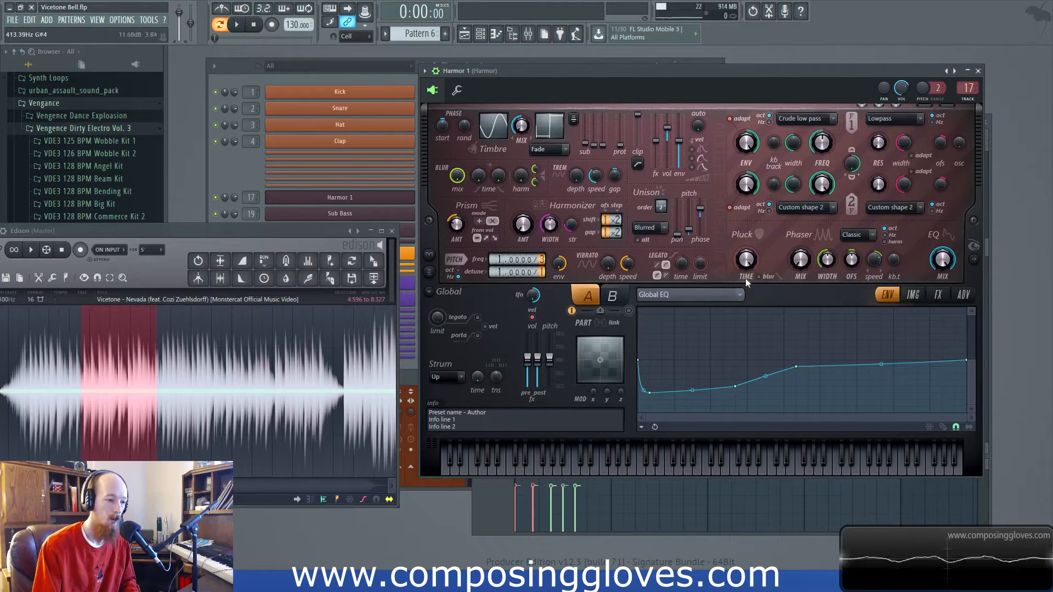
Rename mixer track 17, which carries the Harmor 1 sound, as Bell
left_click(529, 35)
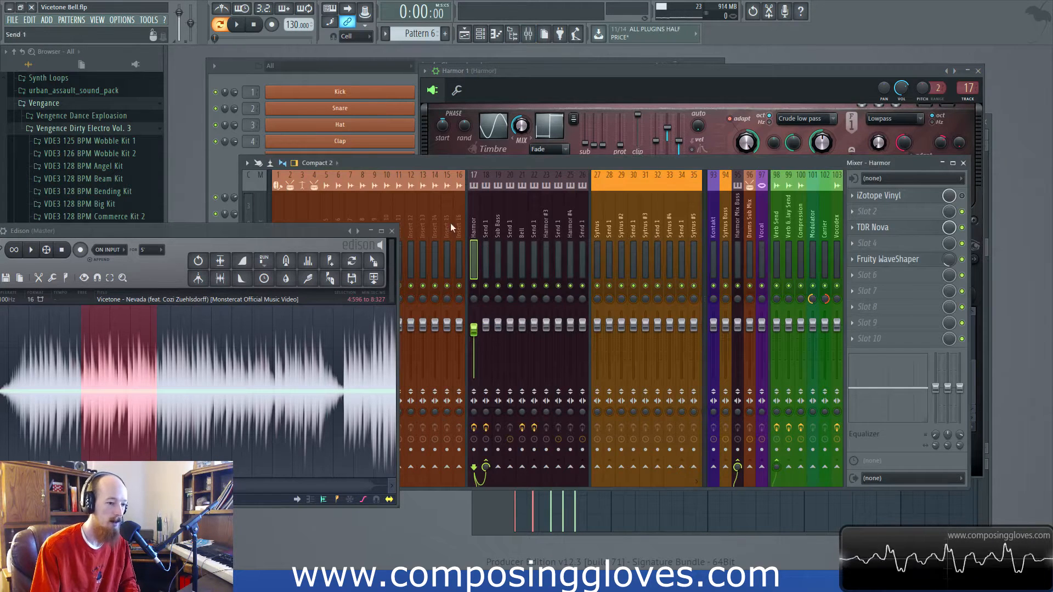
double_click(474, 229)
type("Bell")
key("Return")
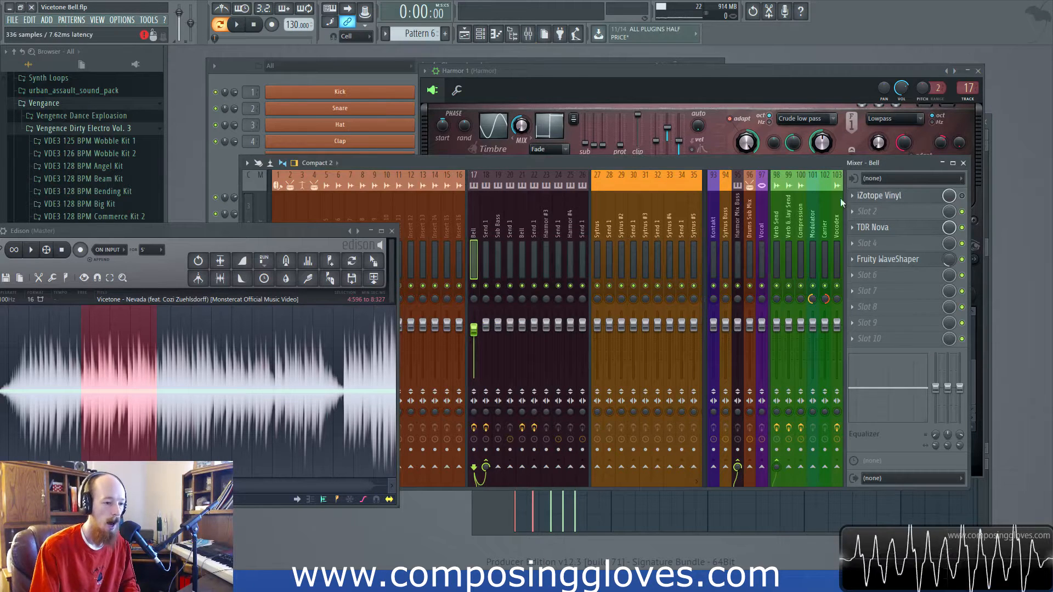
Replay the selected reference passage in Edison to examine the bell sound again
left_click(244, 239)
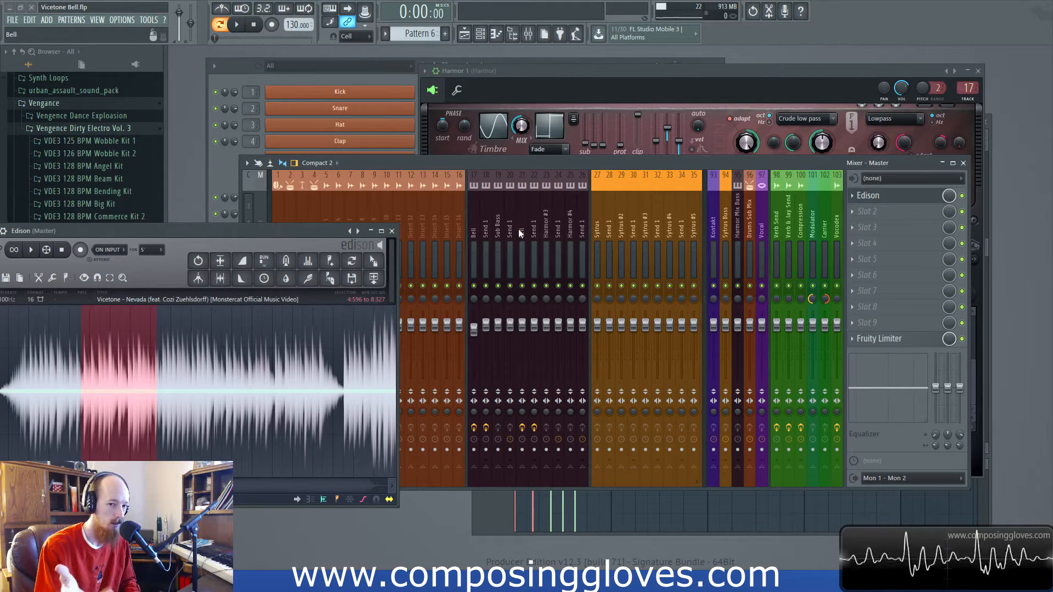
left_click_drag(319, 236, 316, 232)
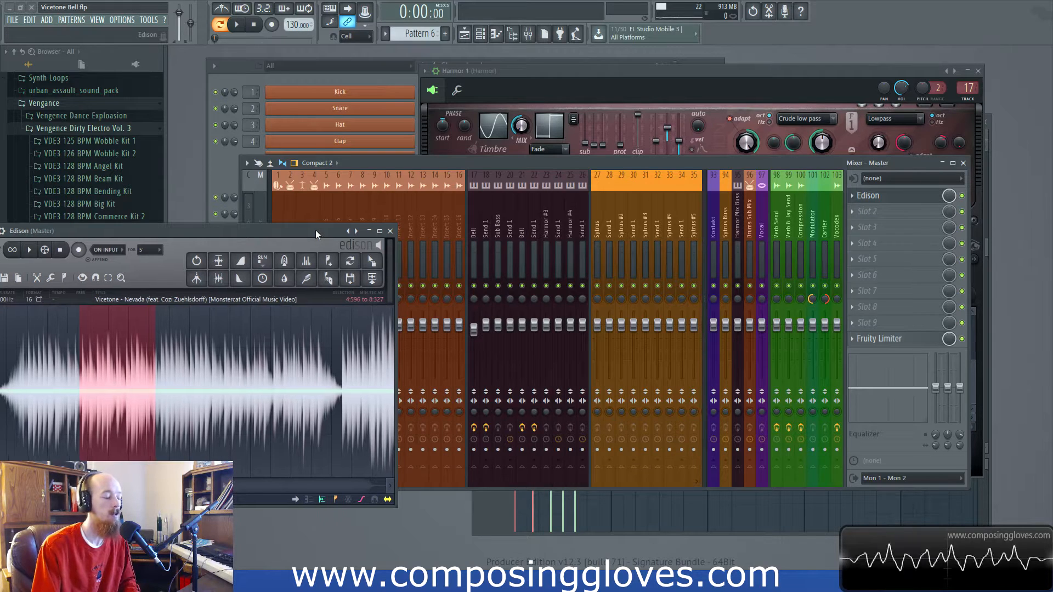
key("space")
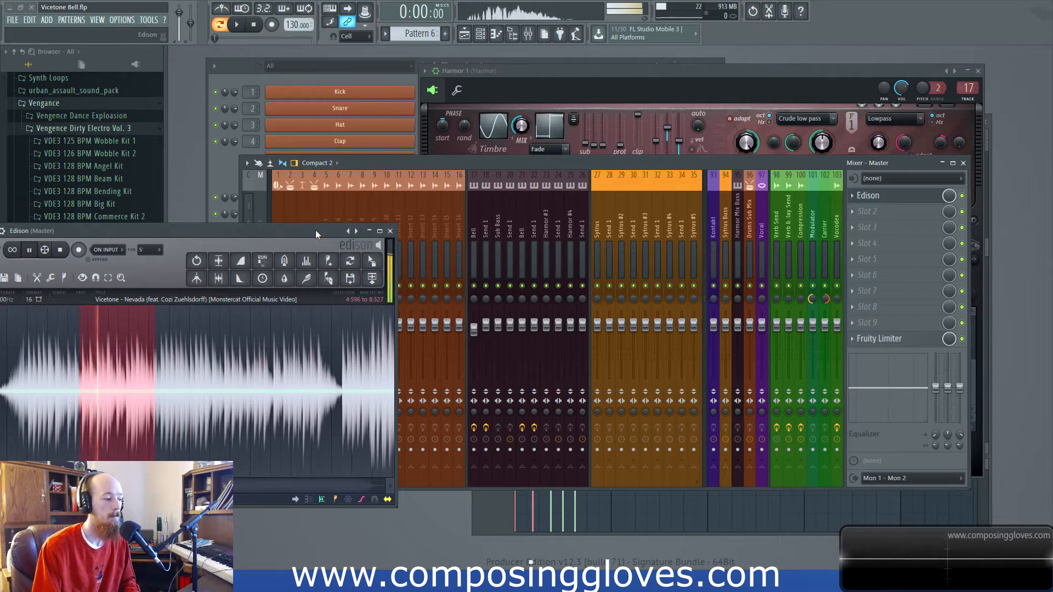
key("space")
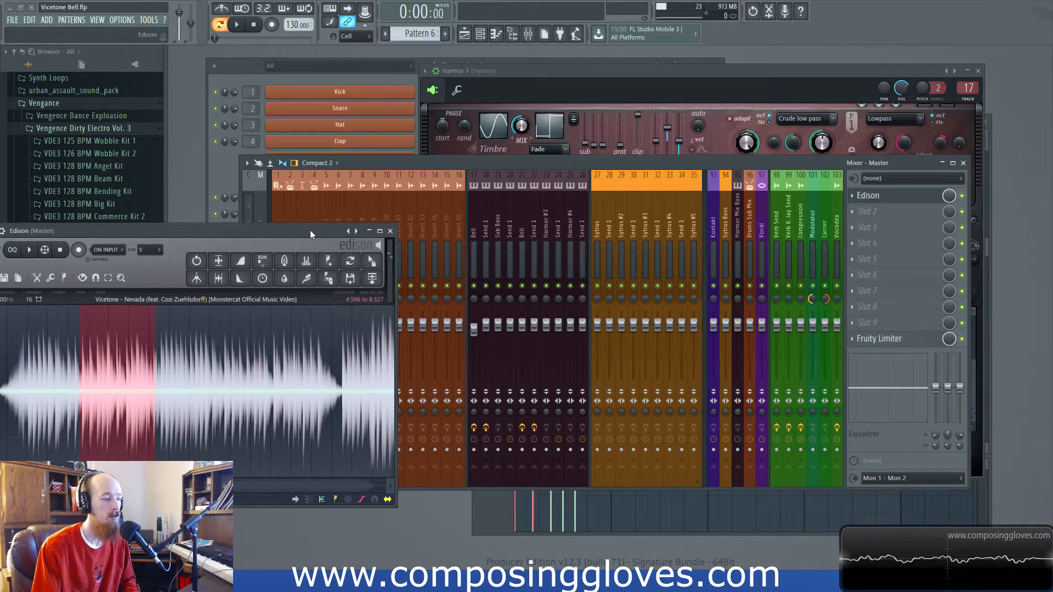
Review the effect chain on the Bell mixer track and bring the Harmor 1 synth back into view
left_click(478, 218)
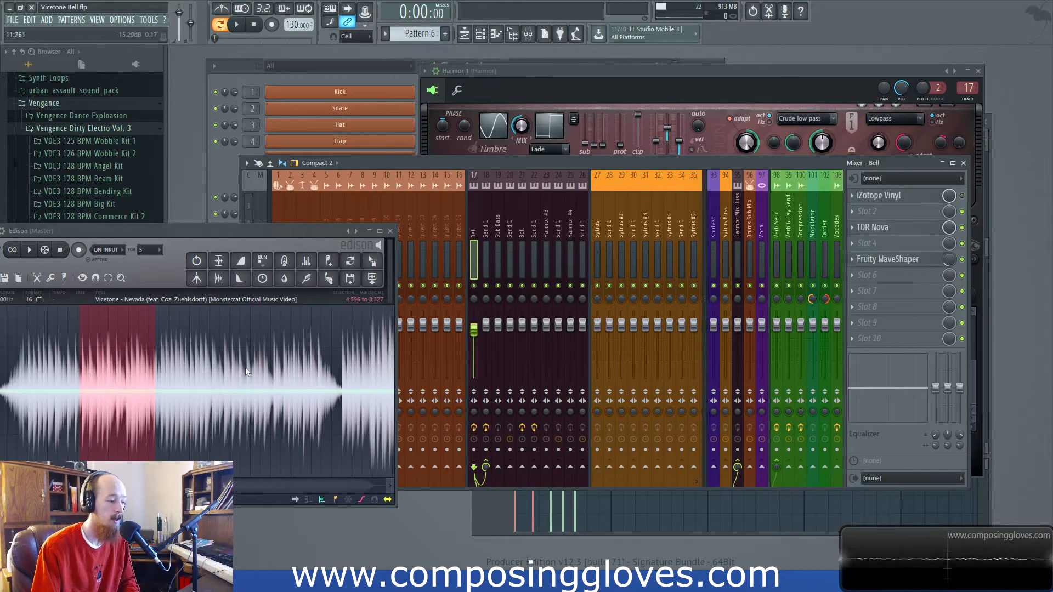
left_click(738, 91)
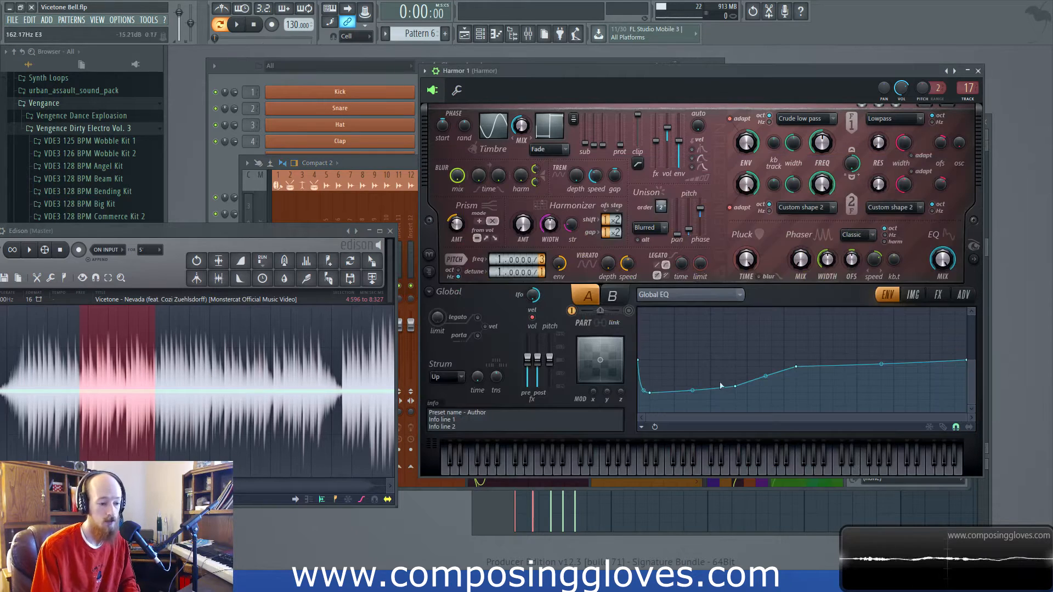
left_click(403, 160)
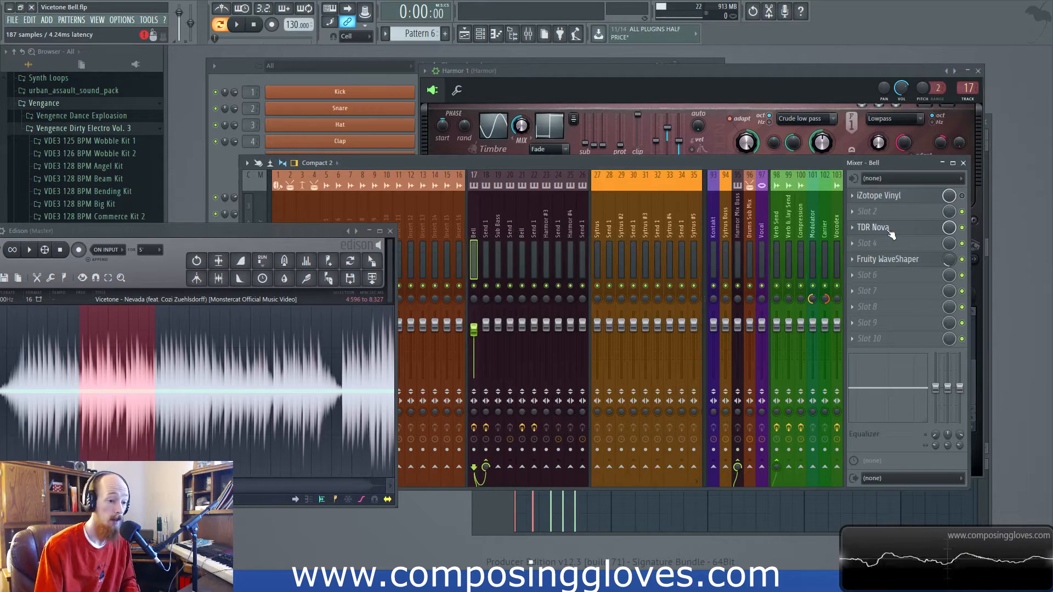
left_click(643, 81)
left_click_drag(626, 74, 604, 89)
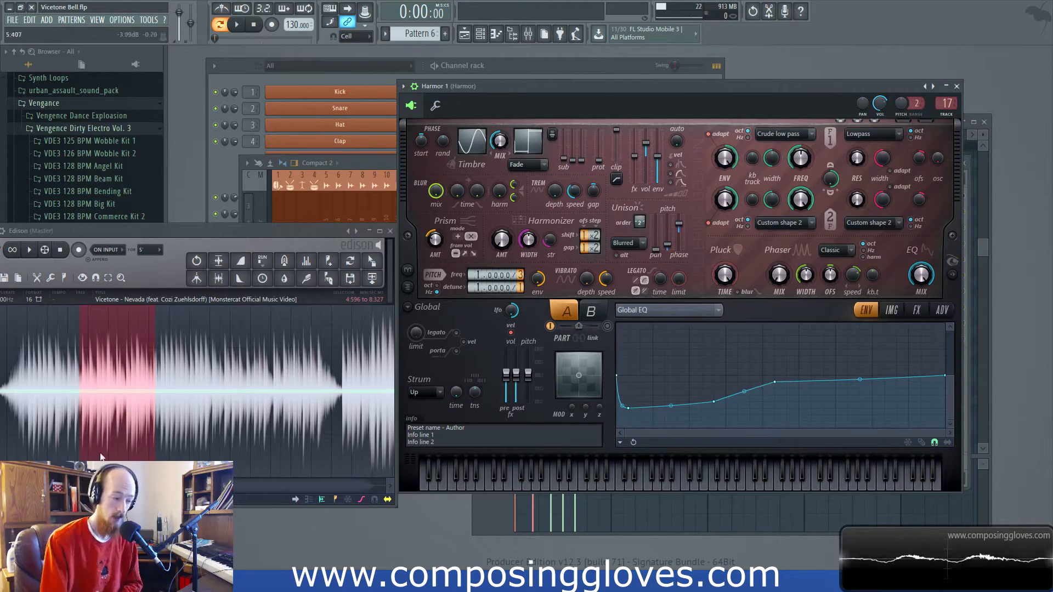
Examine Harmor's Timbre 1 harmonic level graph over a wider harmonic range and open the visual feedback display
left_click(473, 152)
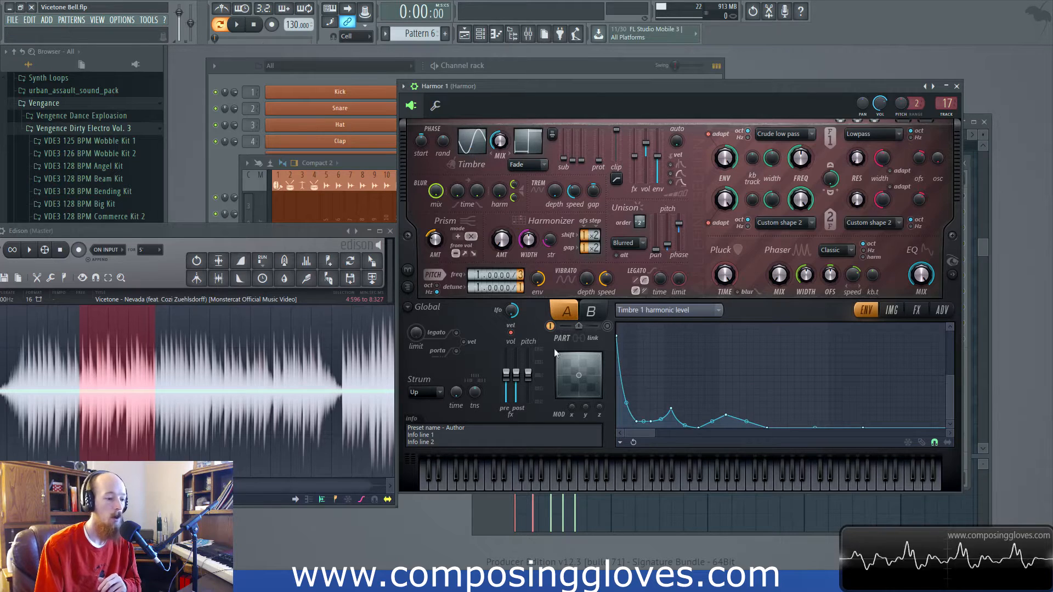
left_click_drag(655, 433, 693, 441)
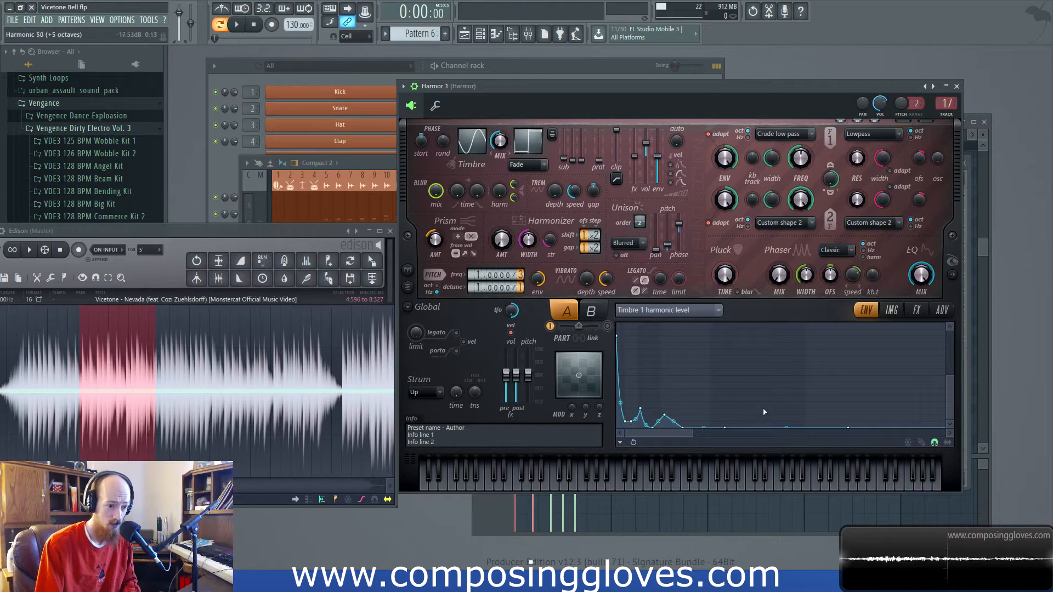
left_click(953, 275)
left_click_drag(803, 86, 783, 82)
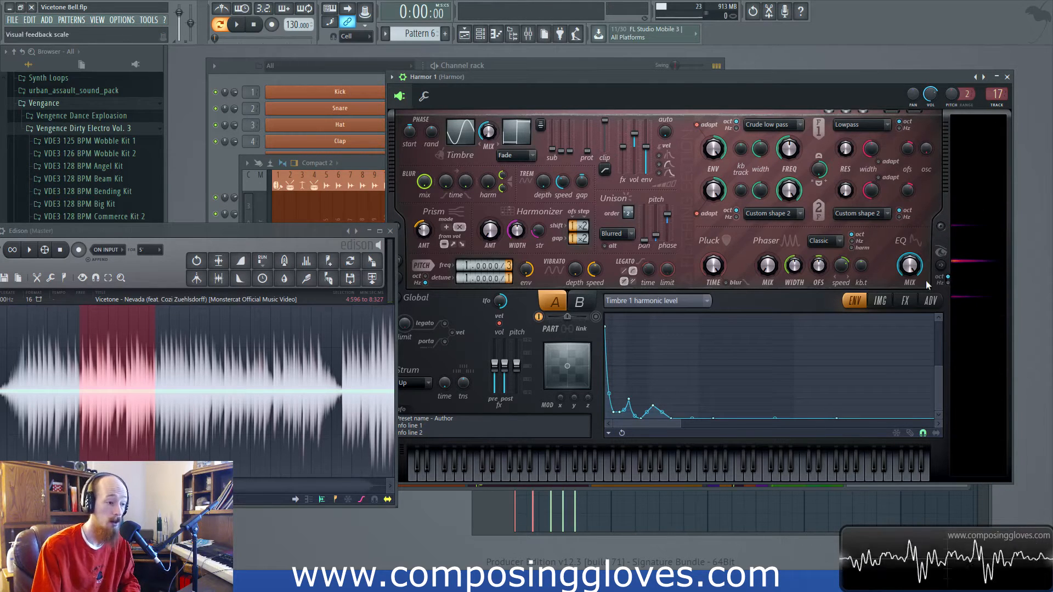
Try Custom shape 2 as the shape of filter 1, and return it to Crude low pass
left_click(773, 124)
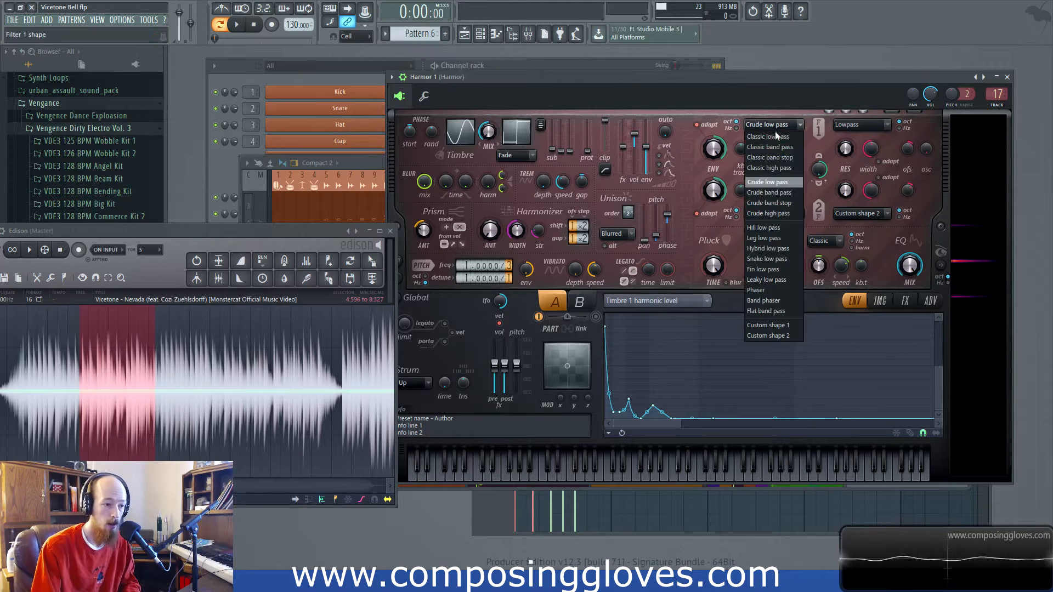
left_click(791, 338)
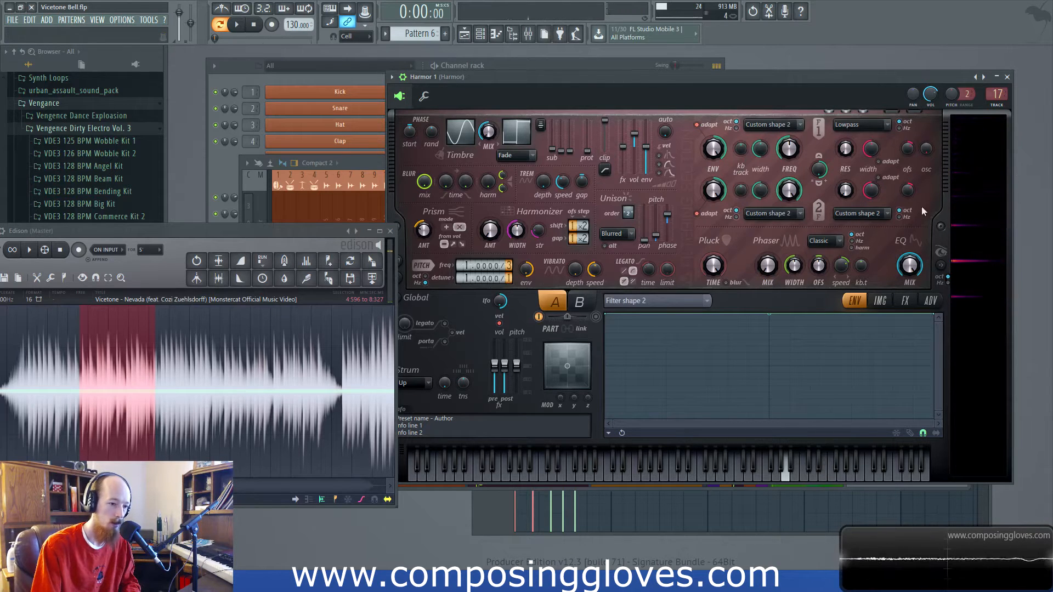
left_click(773, 129)
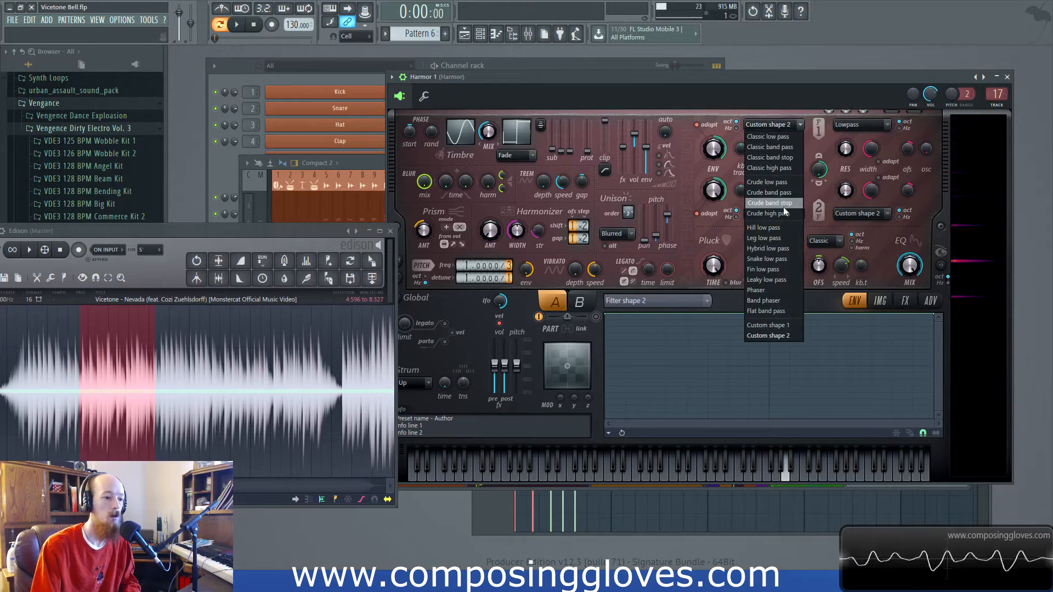
left_click(785, 181)
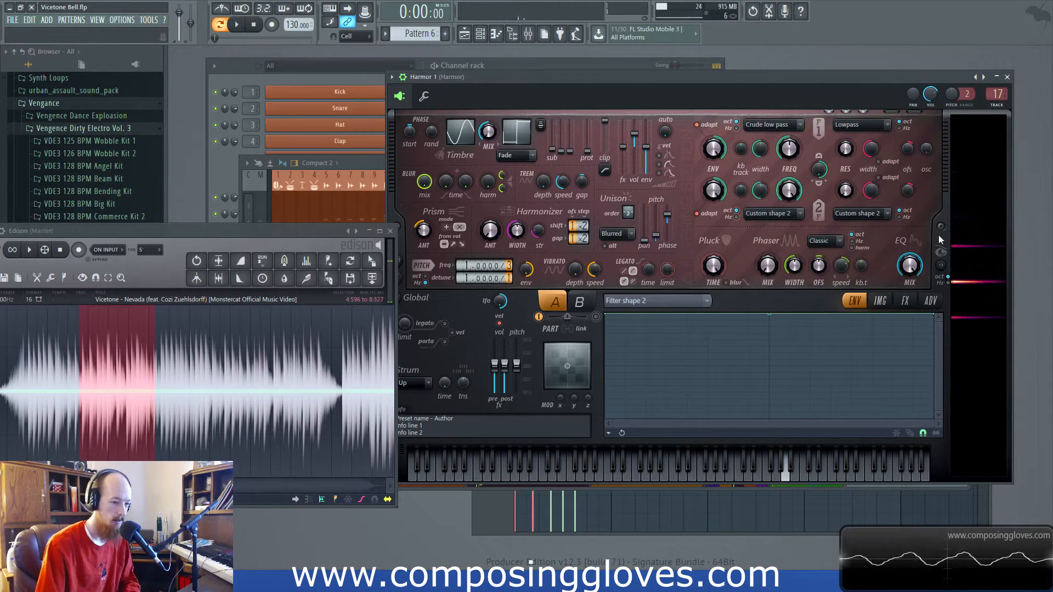
Examine the Timbre 1 harmonic level graph again and bring up Harmor's Volume envelope
left_click(465, 144)
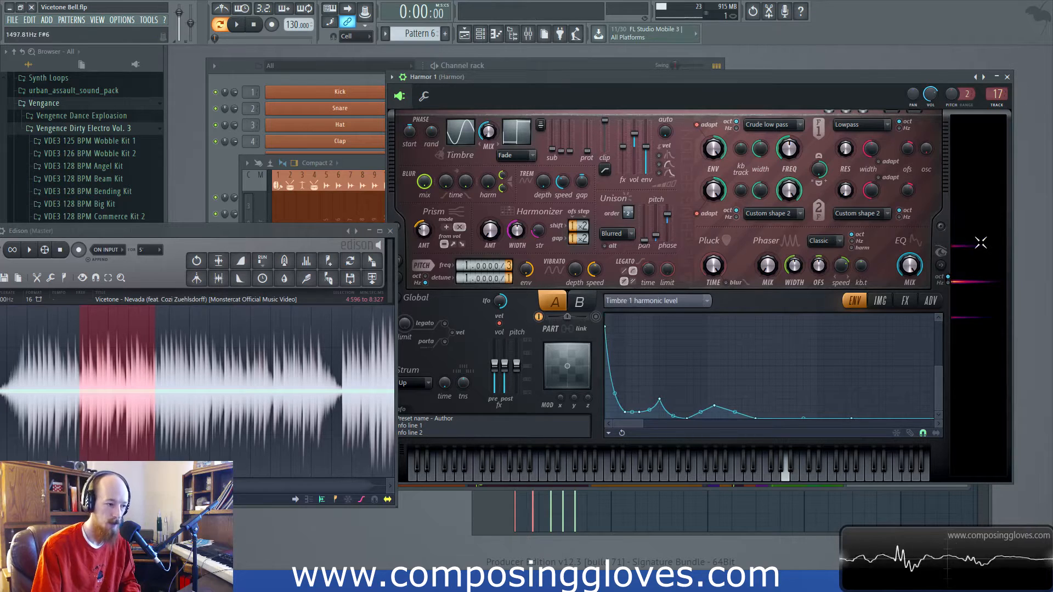
left_click(672, 301)
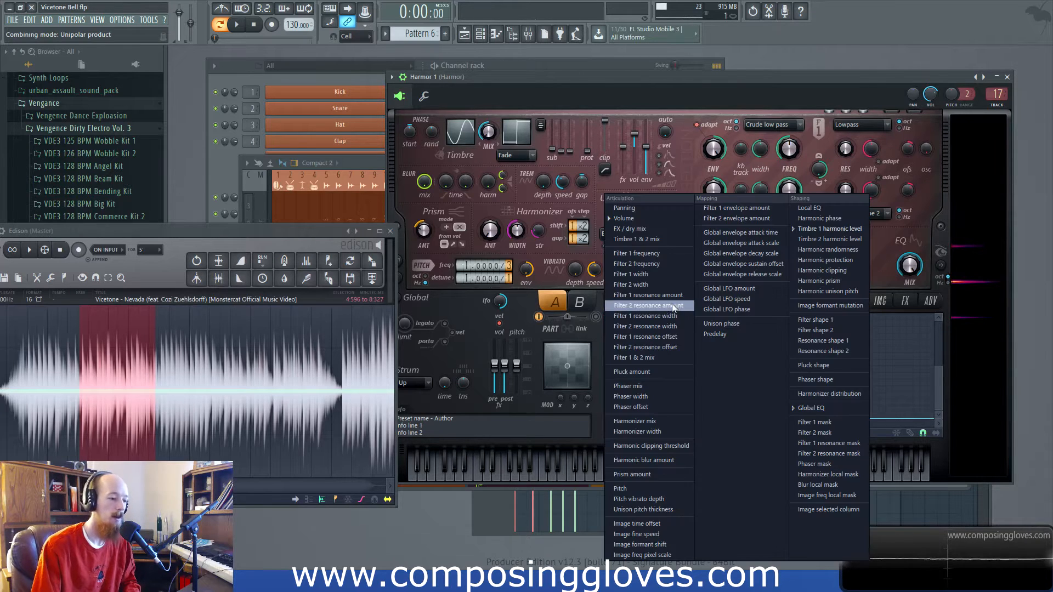
left_click(646, 219)
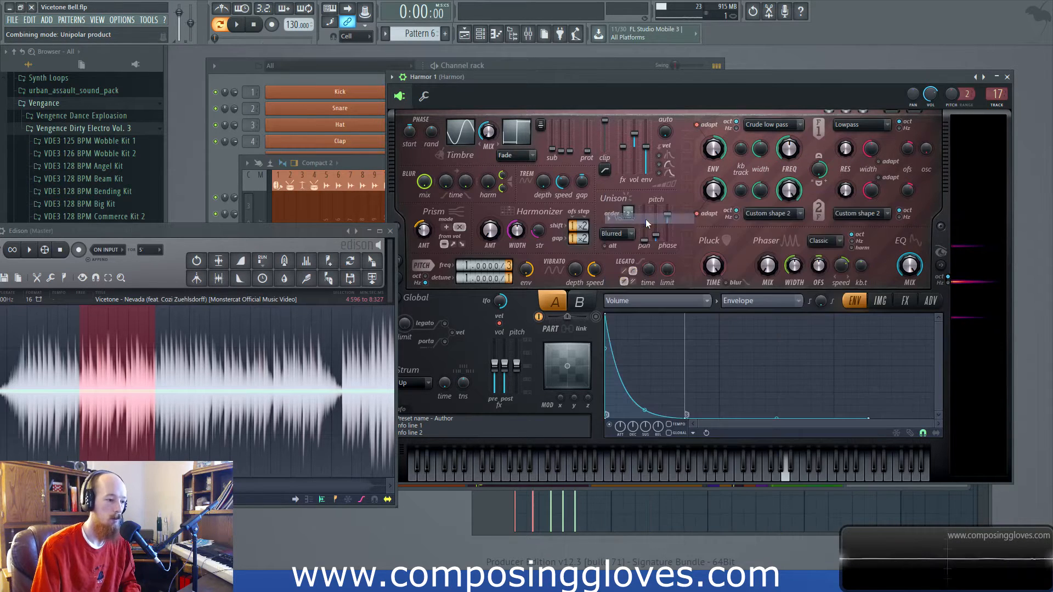
left_click(644, 306)
left_click(648, 220)
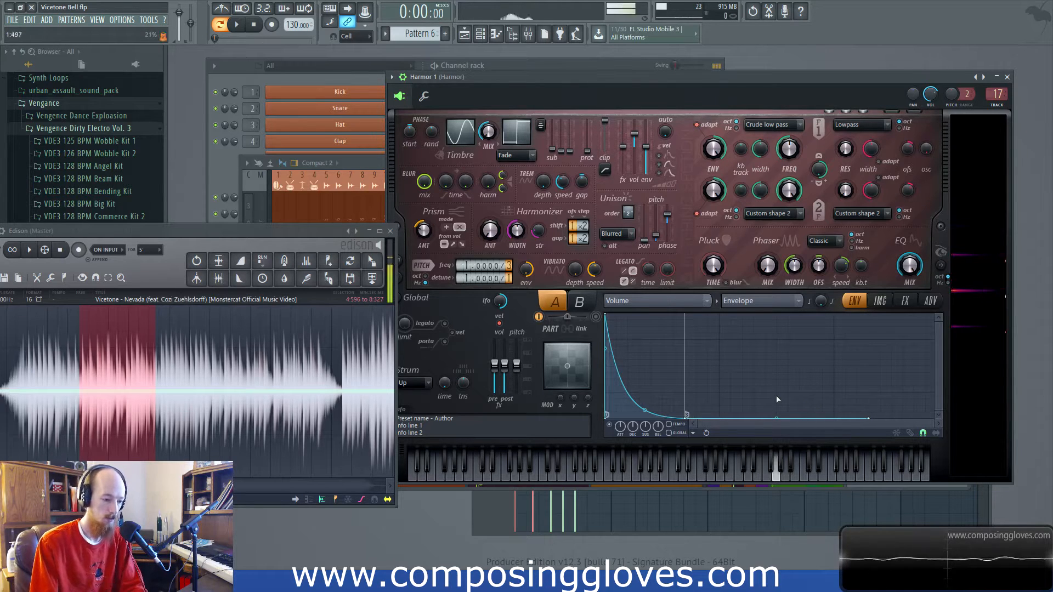
Replace the final point of the Volume envelope with a zero-level point closer to the sustain point, shortening the release
right_click(870, 416)
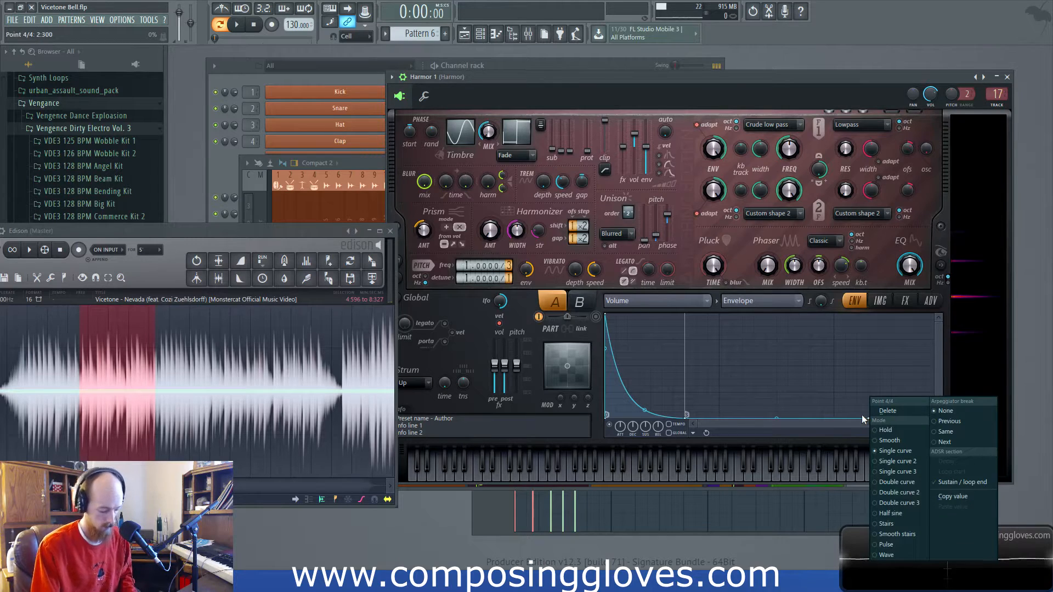
left_click(862, 419)
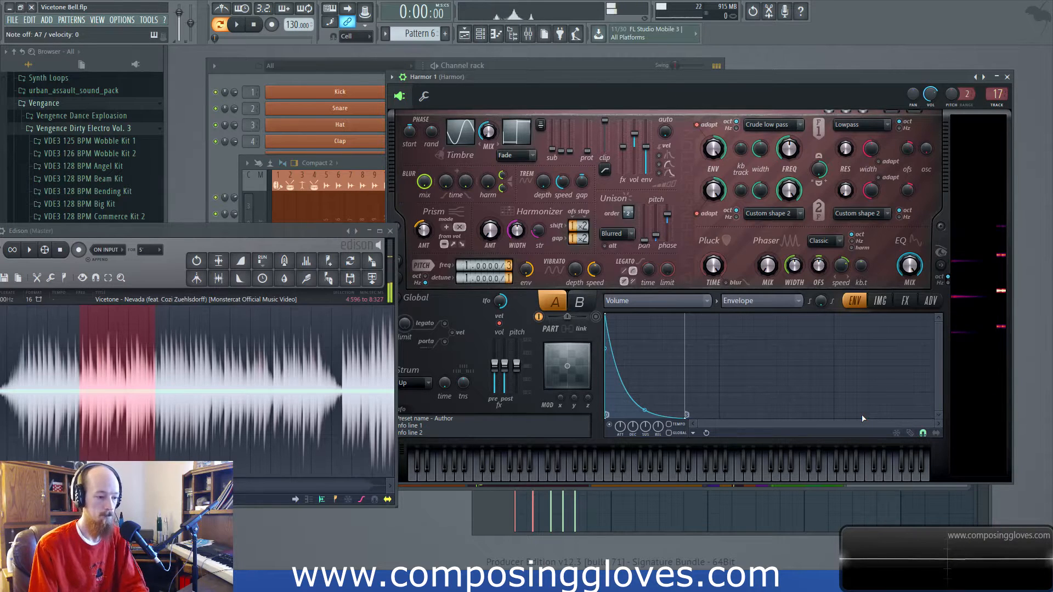
right_click(859, 420)
left_click_drag(860, 419, 834, 420)
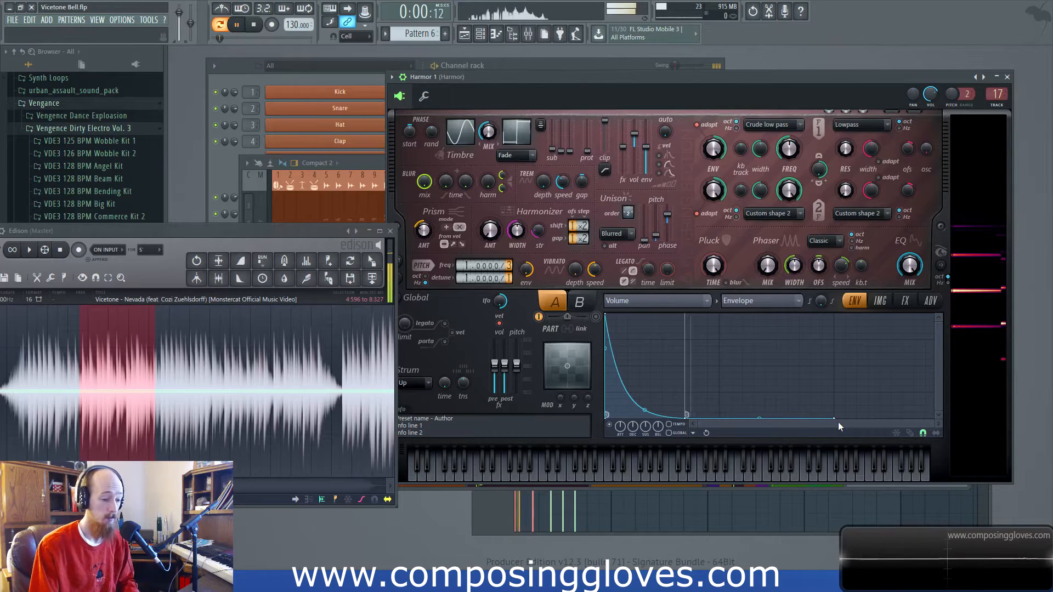
Move the Volume envelope's end point slightly later to lengthen the release, and try small changes to Harmor's pitch frequency and unison pitch
left_click_drag(836, 418, 845, 420)
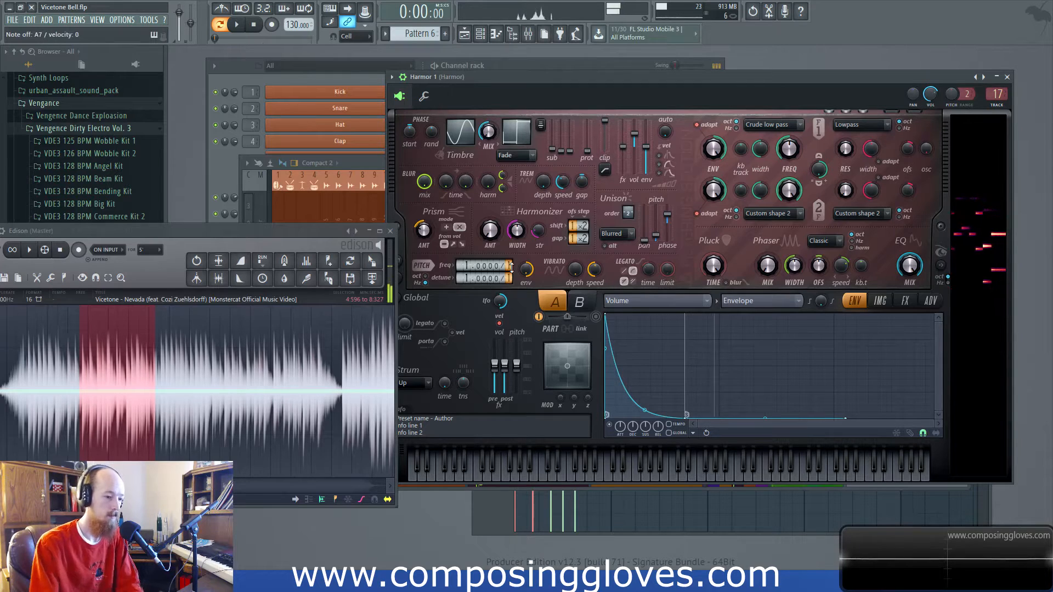
left_click_drag(512, 268, 512, 260)
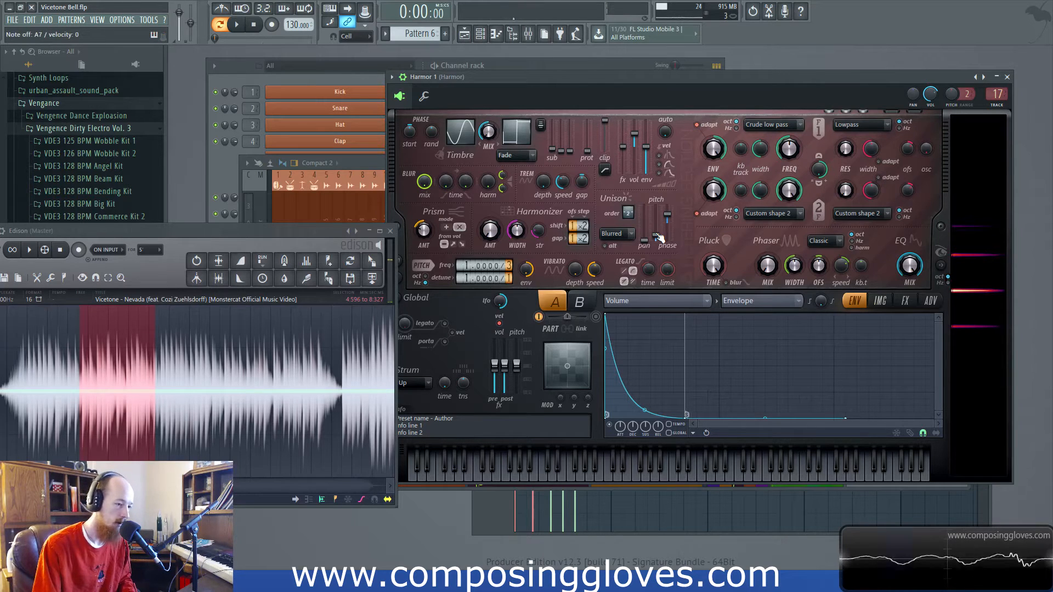
left_click_drag(656, 235, 656, 234)
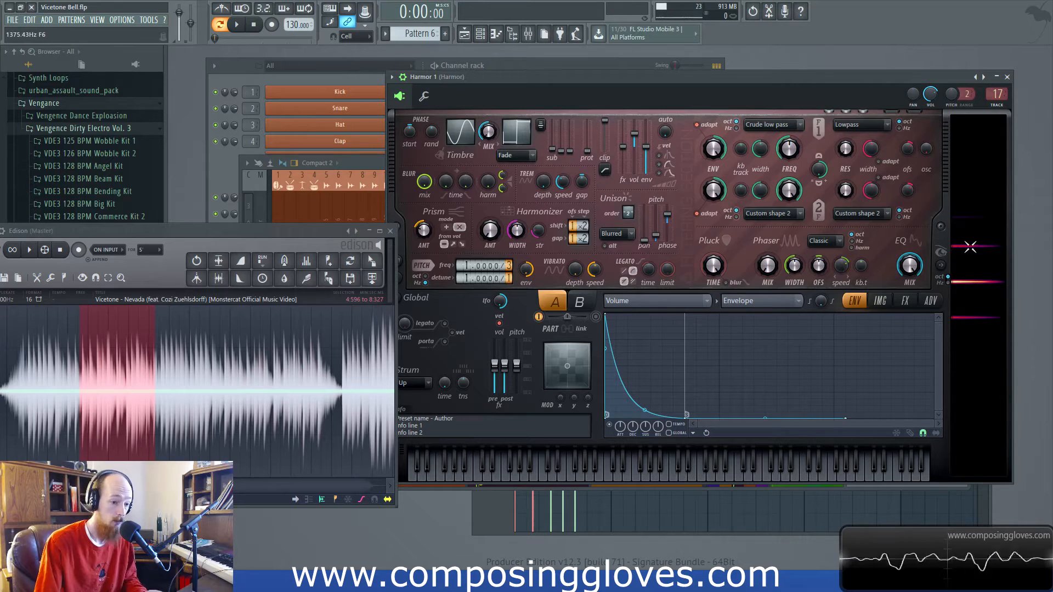
Show Harmor's effects page and compare the bell with the reverb switched off and back on
left_click(884, 302)
left_click(905, 301)
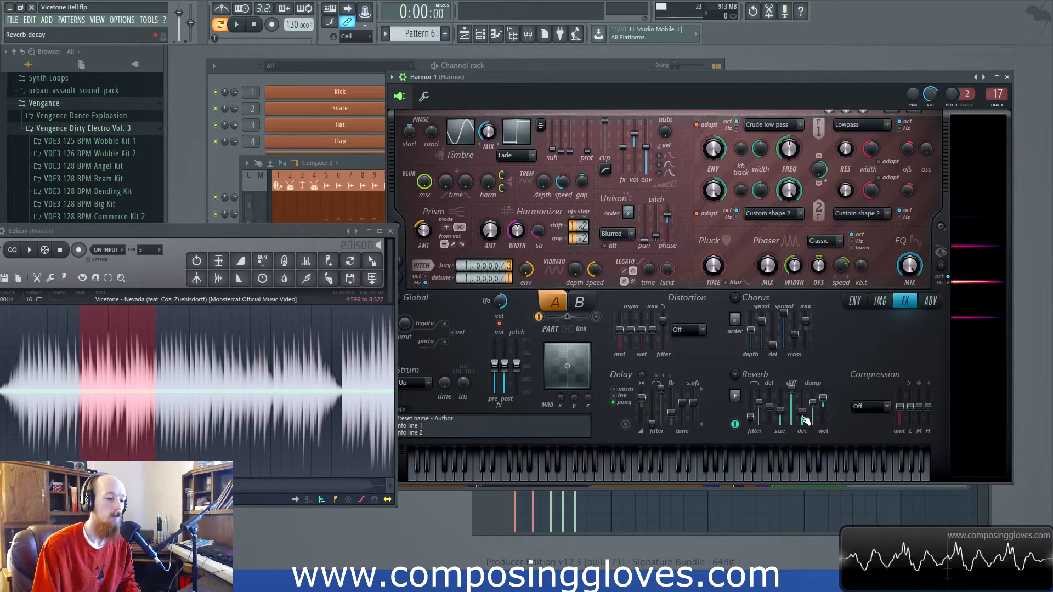
left_click(735, 424)
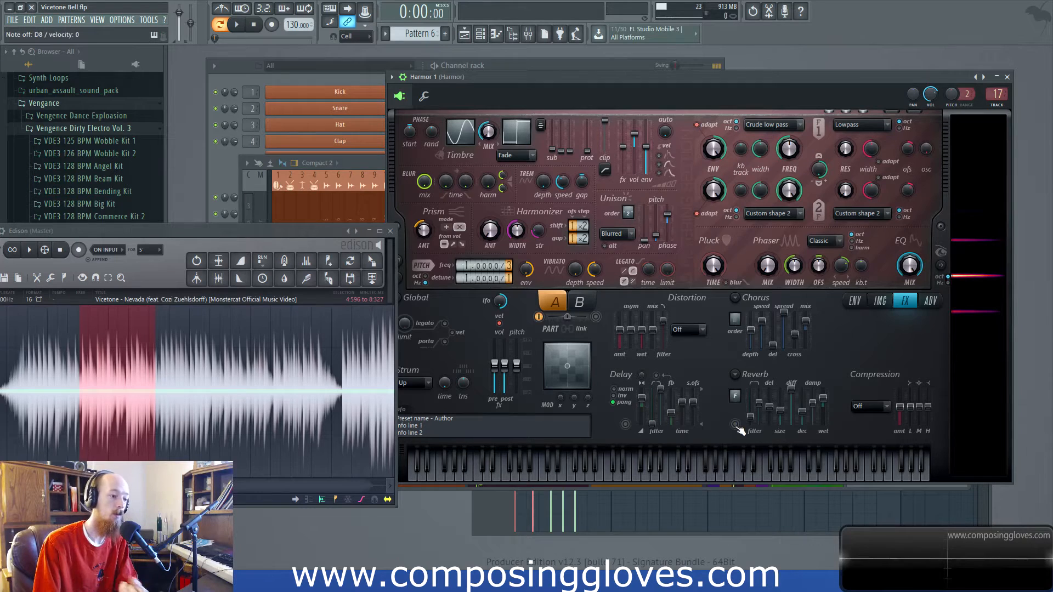
left_click(736, 425)
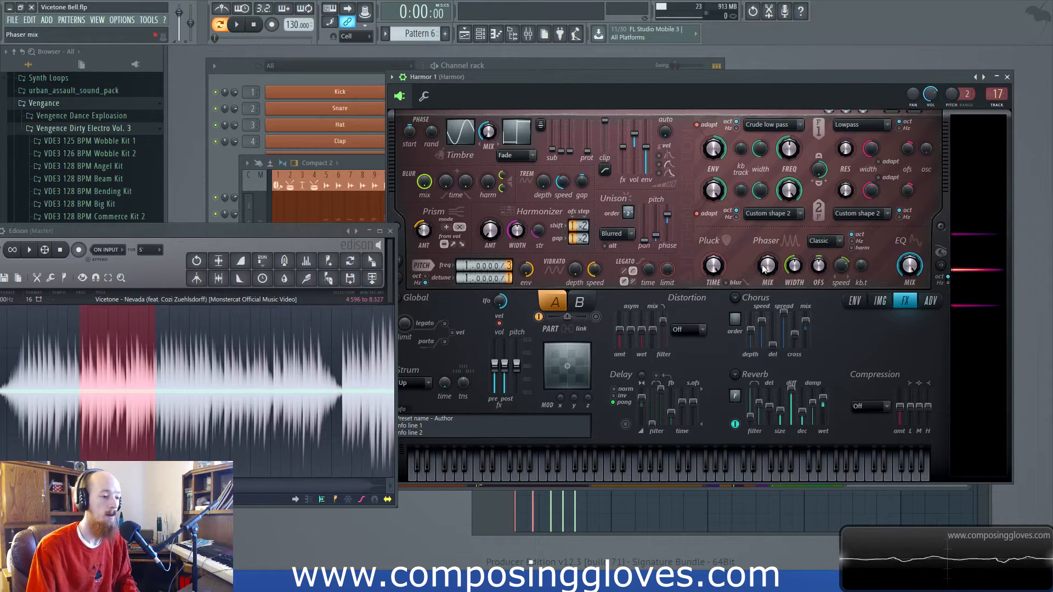
Move Harmor aside, bring the channel rack forward, play the pattern, and move Harmor back into view
left_click_drag(552, 74, 679, 71)
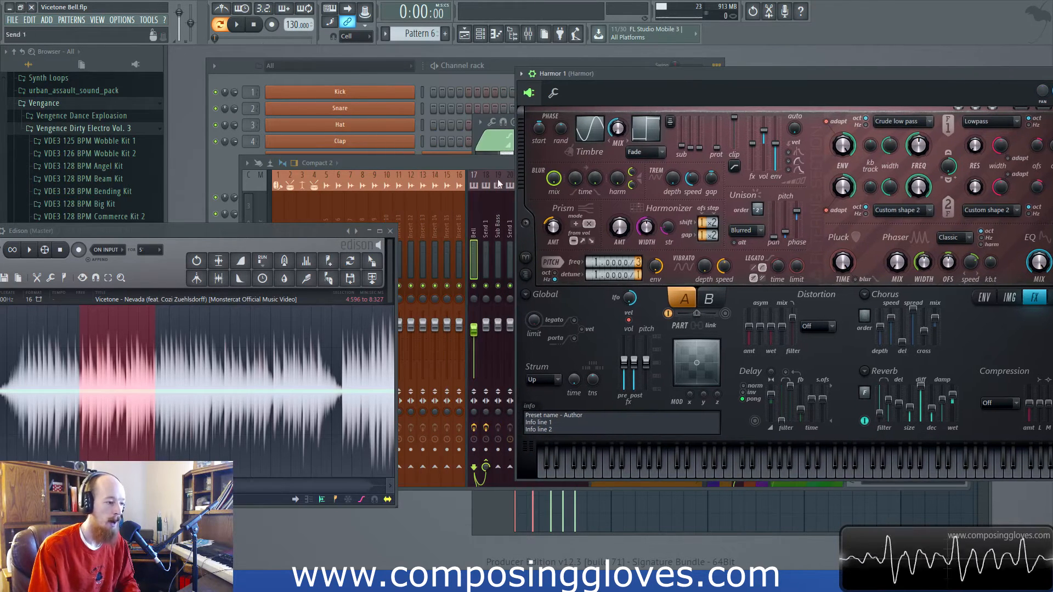
left_click(322, 77)
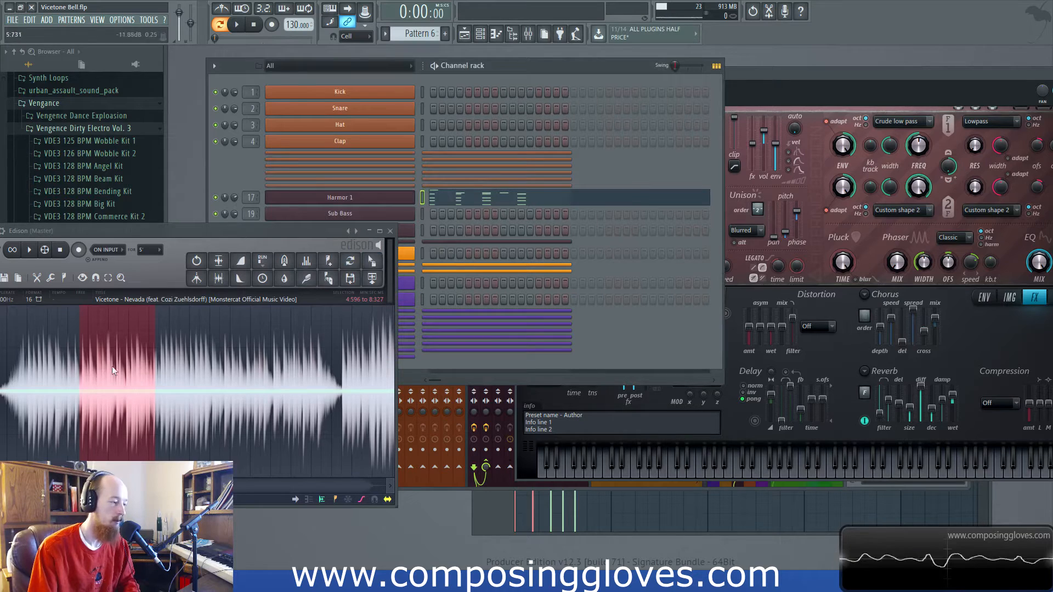
key("space")
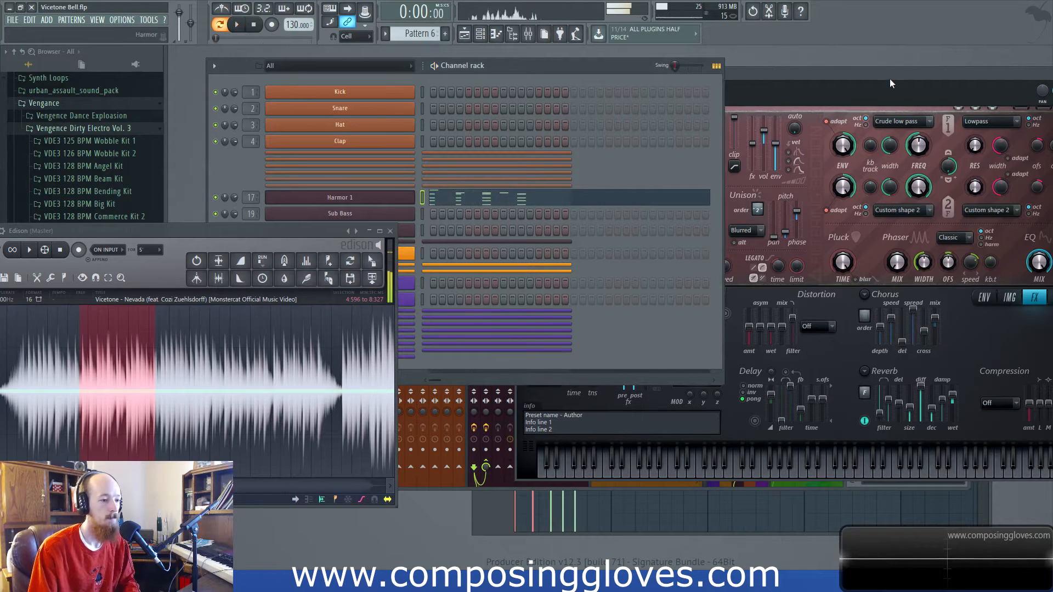
left_click_drag(889, 78, 769, 55)
key("space")
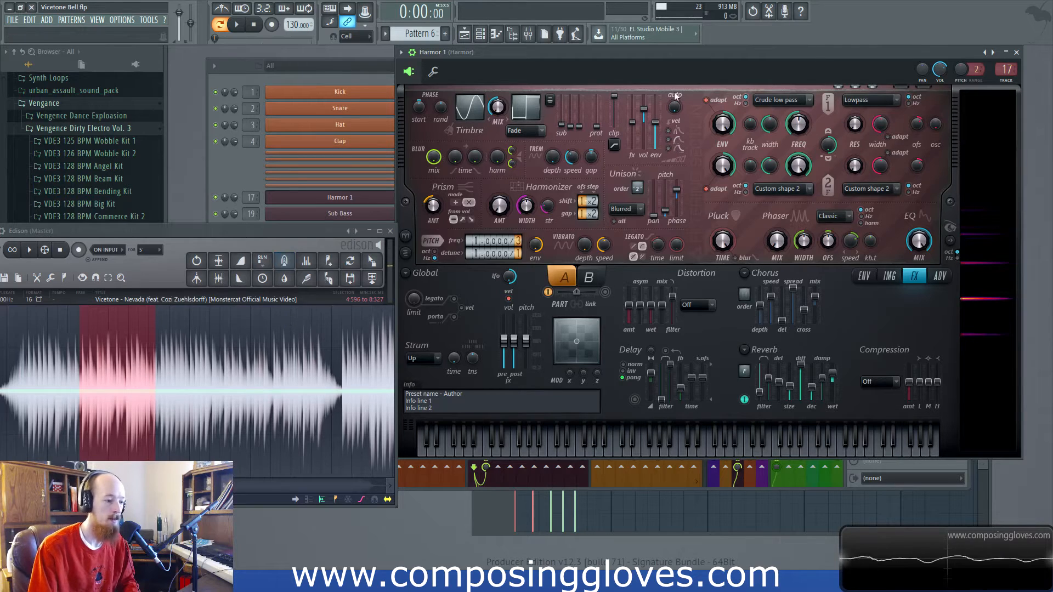
Review Harmor's envelope, image and effects pages, and display the Global EQ graph
left_click(892, 281)
left_click(864, 277)
left_click(889, 278)
left_click(915, 277)
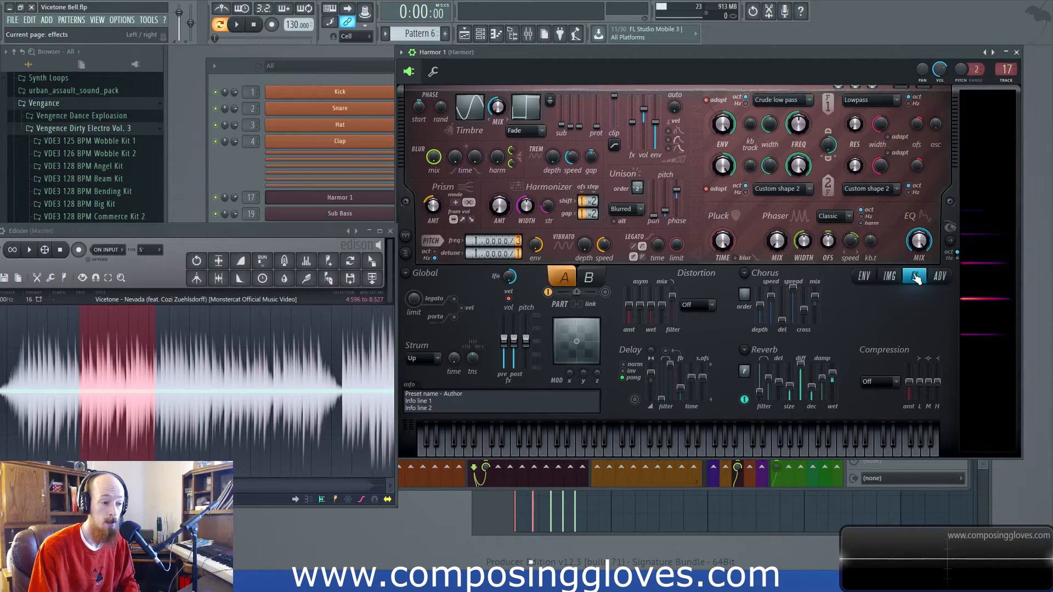
left_click(890, 277)
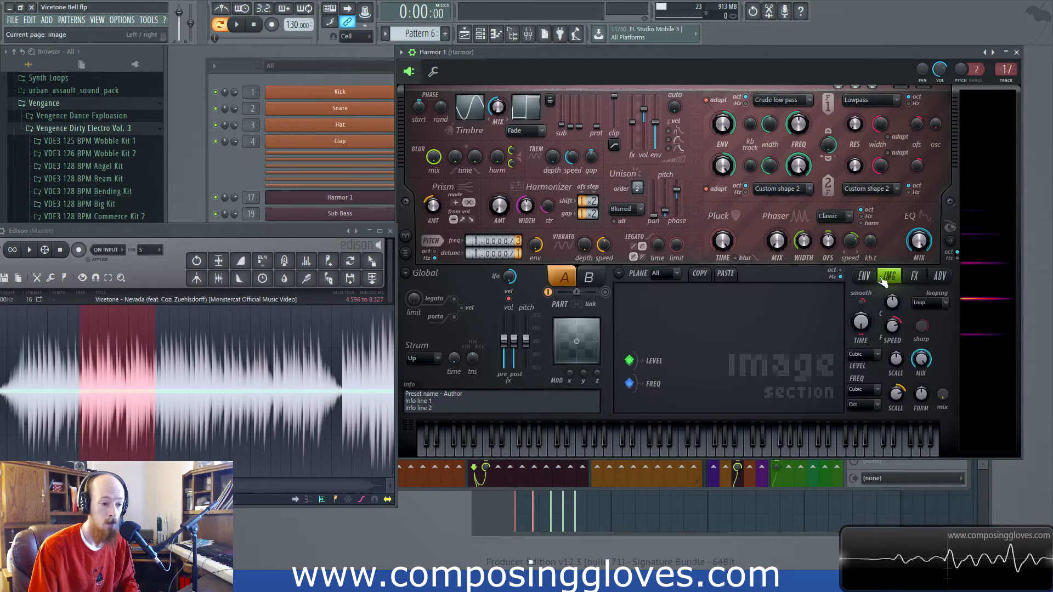
left_click(925, 242)
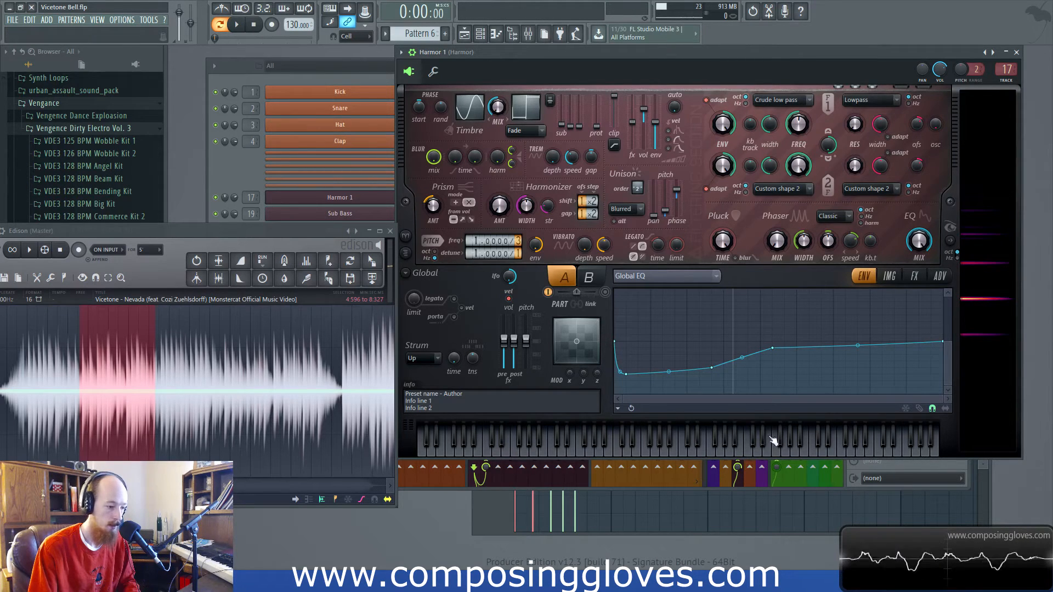
Set the tension between points 3 and 4 of the Global EQ curve to 1.00% and listen to the pattern
key("space")
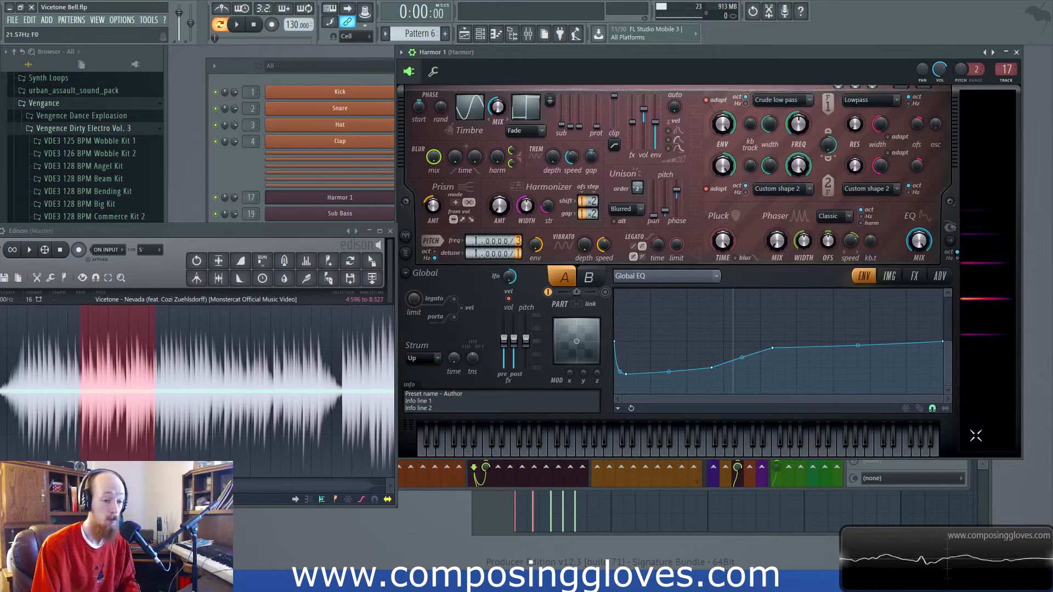
mouse_move(742, 357)
left_mouse_down()
mouse_move(742, 367)
mouse_move(742, 349)
mouse_move(742, 358)
left_mouse_up()
key("space")
key("space")
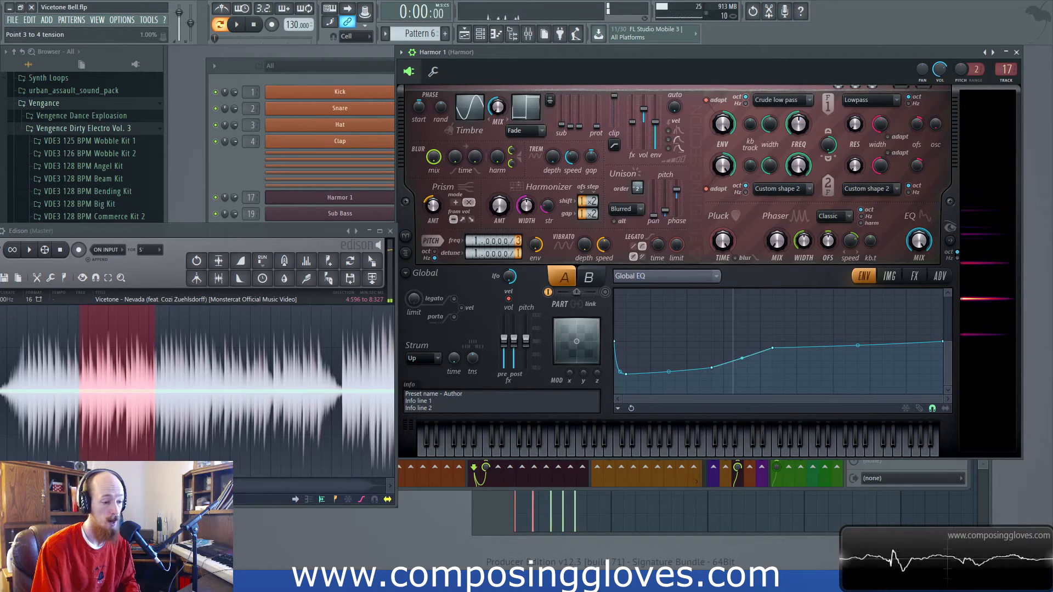
key("space")
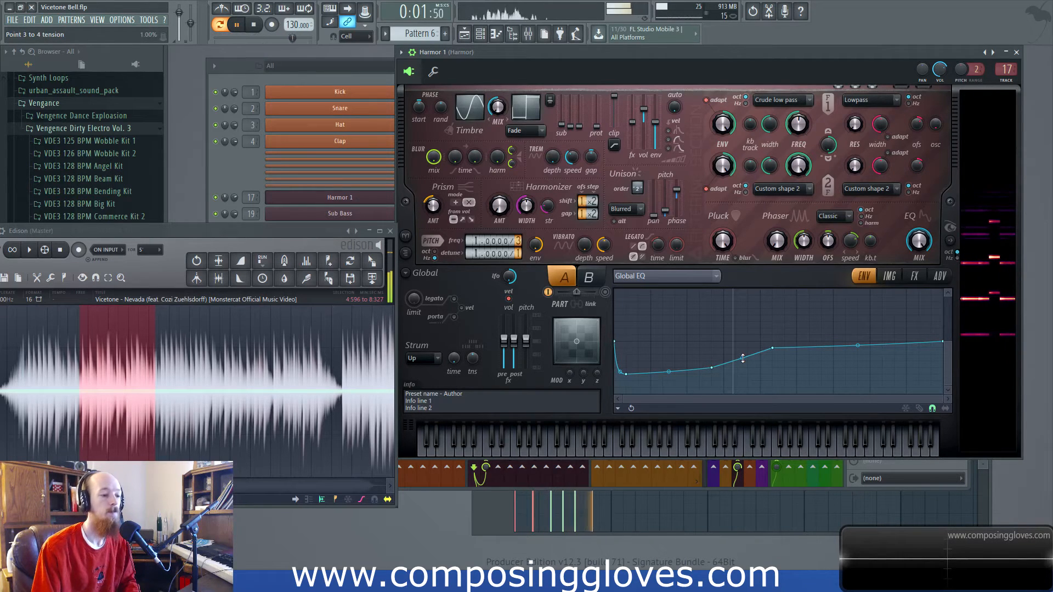
key("space")
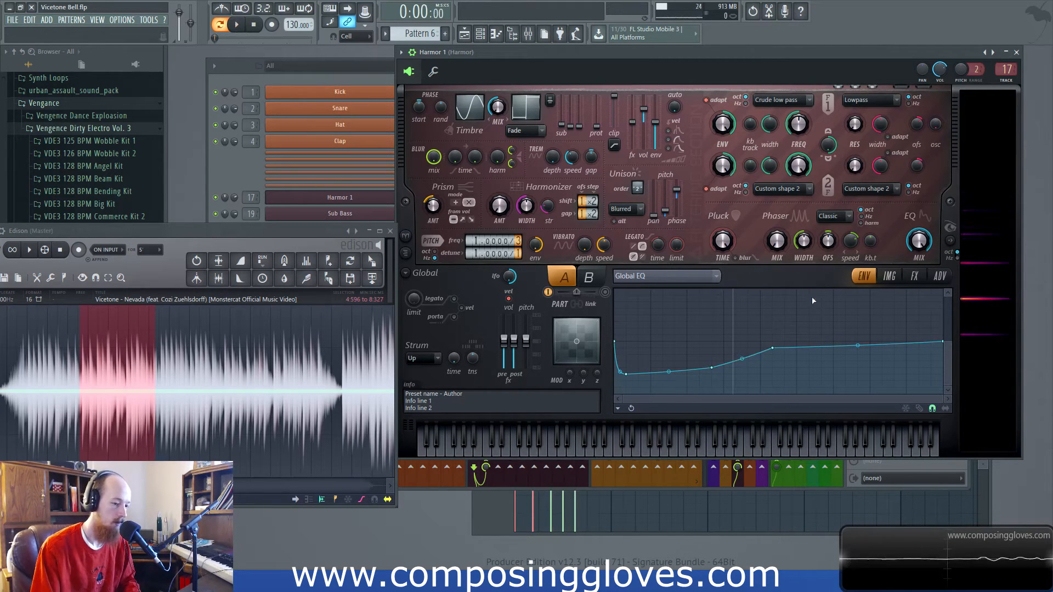
Close Harmor, bring the mixer forward, and audition the Bell track with its effect slots disabled
left_click(1017, 52)
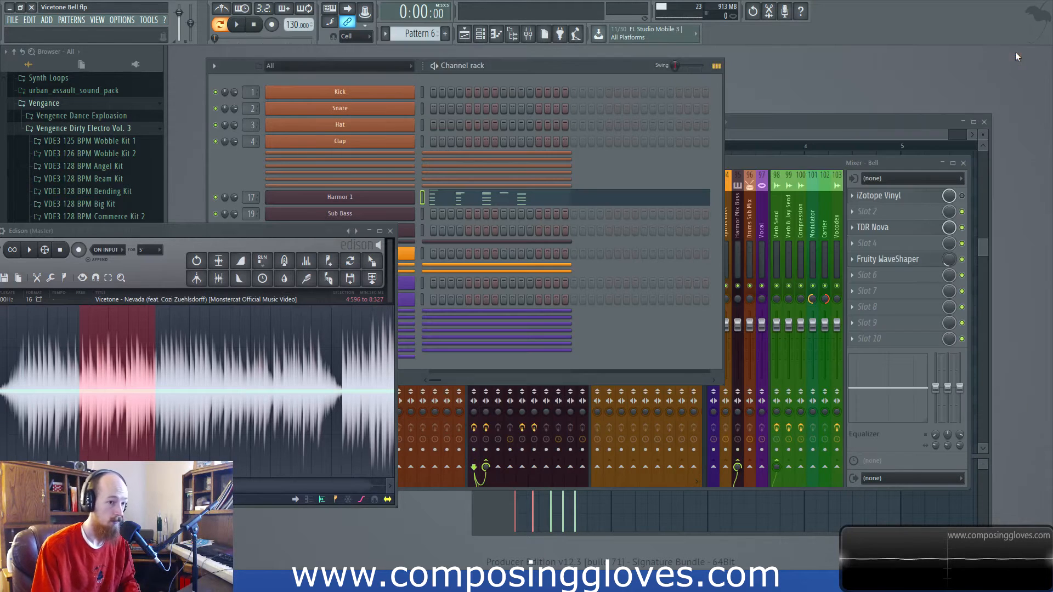
left_click(781, 159)
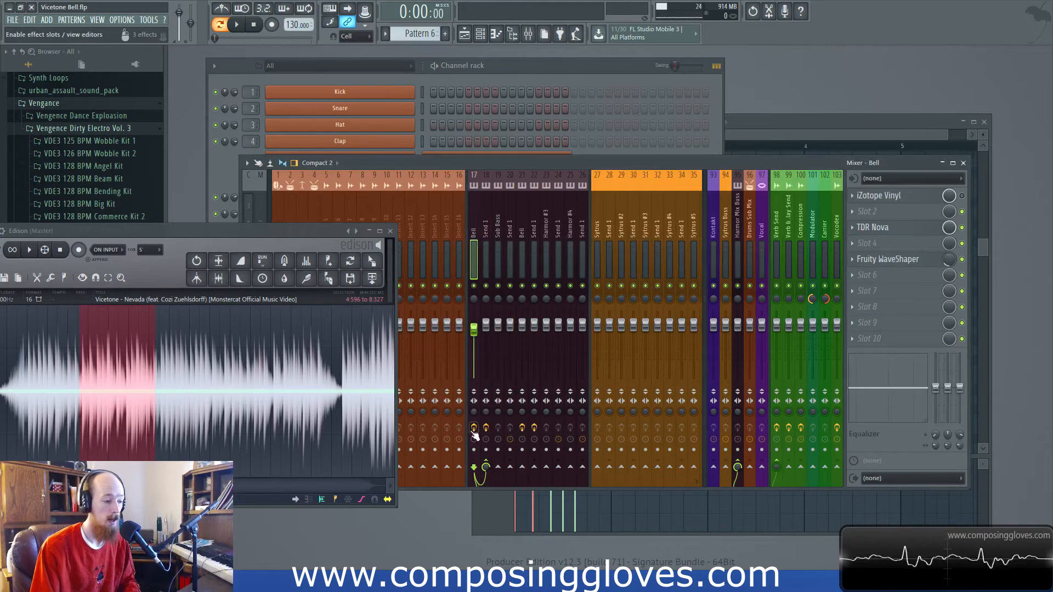
key("space")
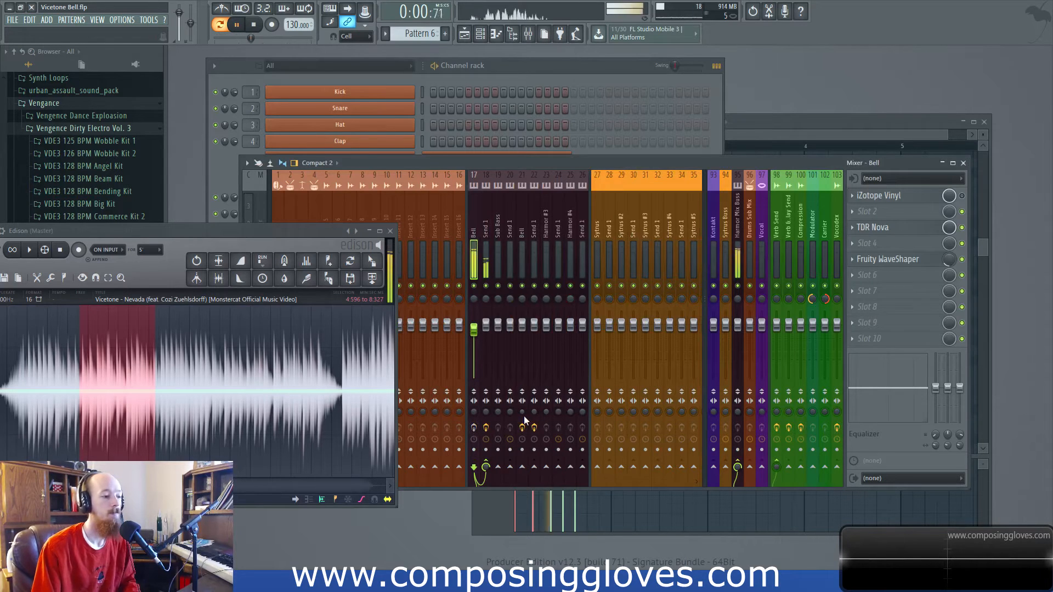
key("space")
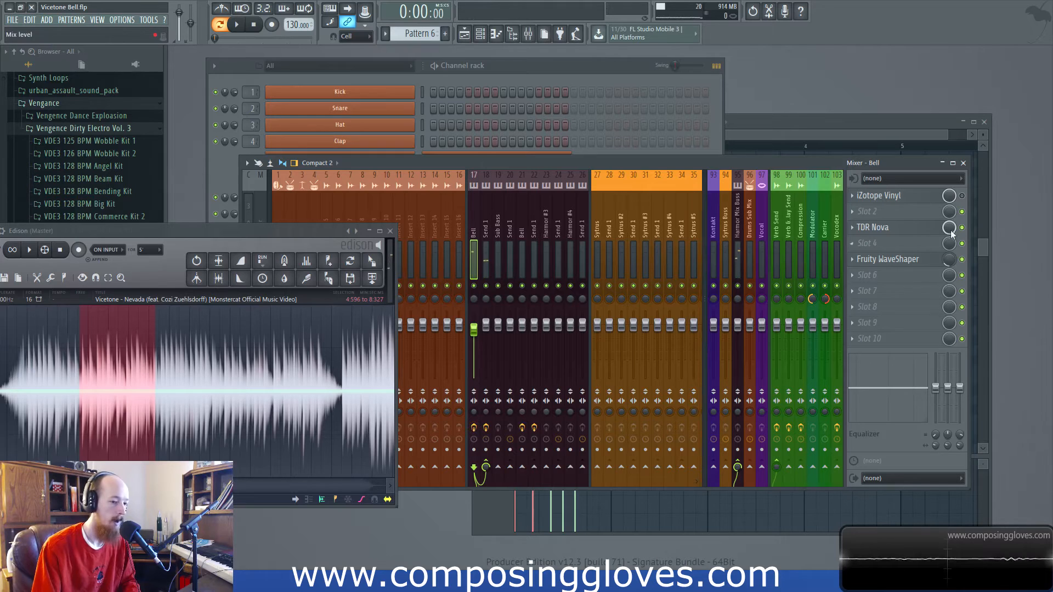
Bypass TDR Nova and Fruity WaveShaper on the Bell track and listen to the dry bell
left_click(962, 260)
key("space")
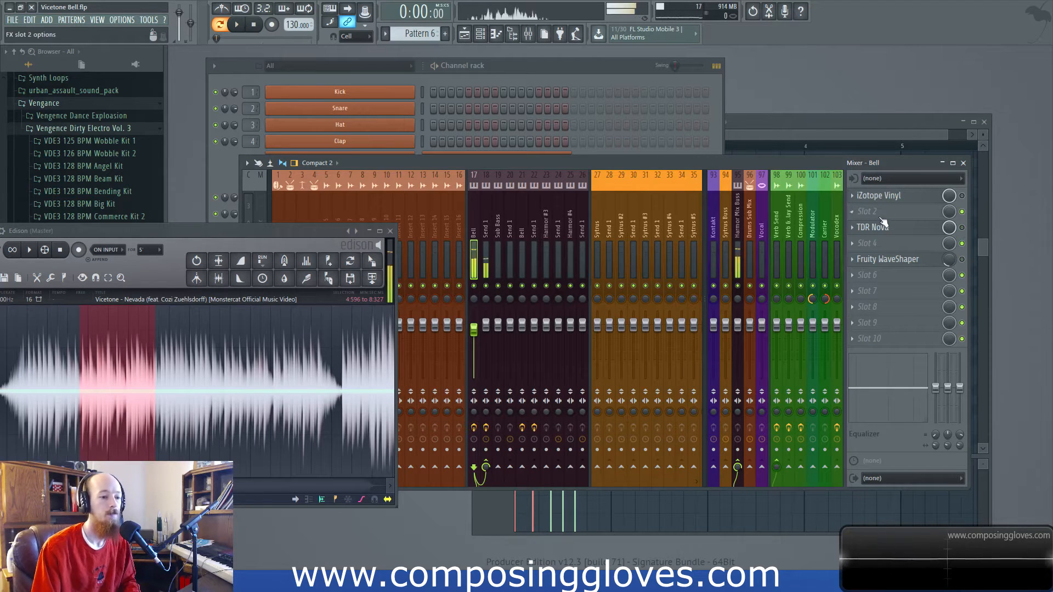
key("space")
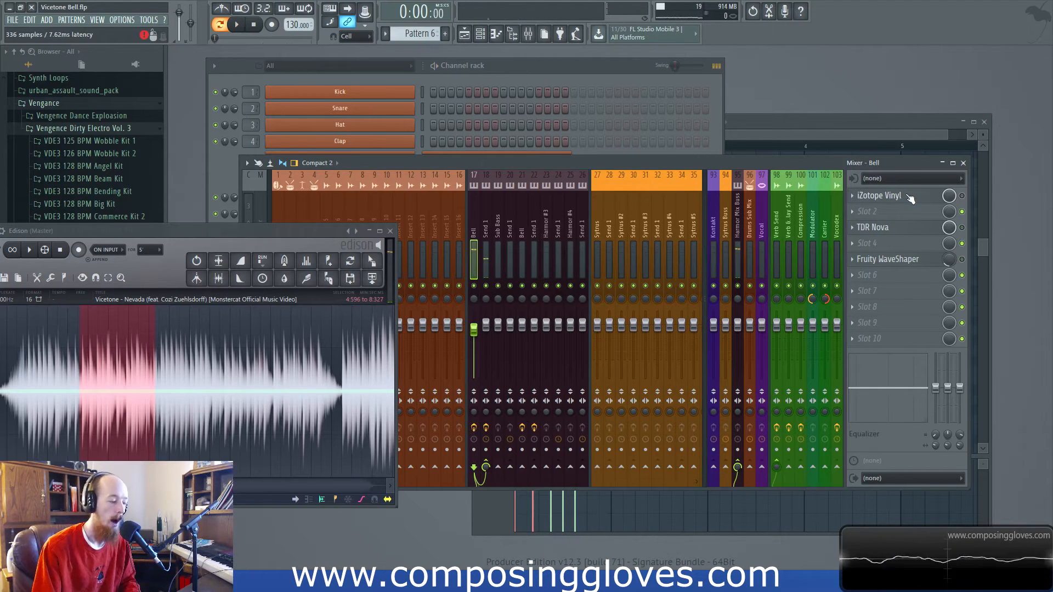
Open iZotope Vinyl from the Bell track, place its window beside the effect slots, and examine the Dust level and amount
left_click(909, 197)
left_click_drag(483, 160, 700, 163)
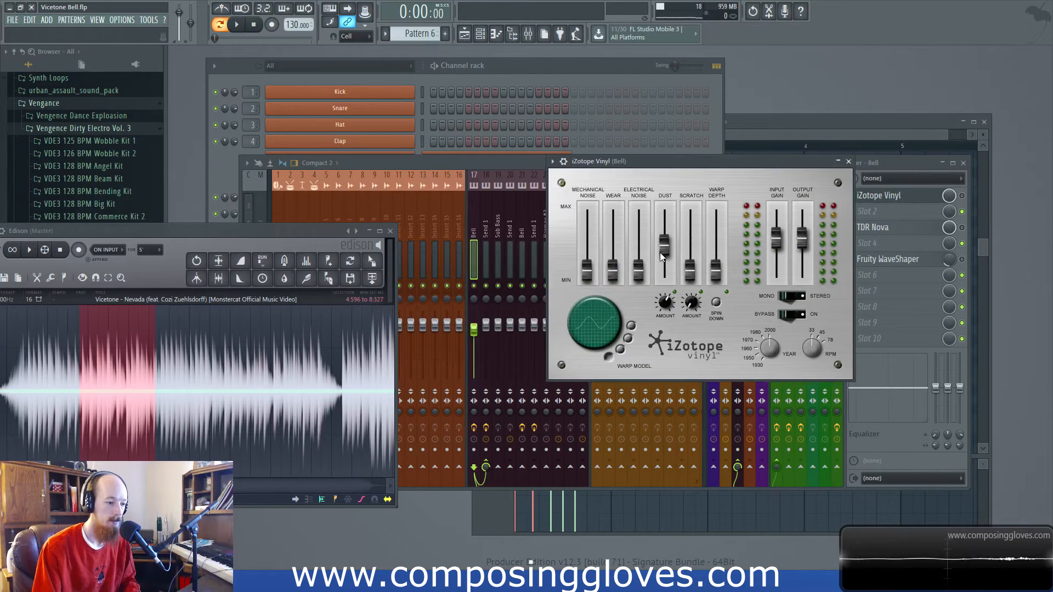
left_click(883, 198)
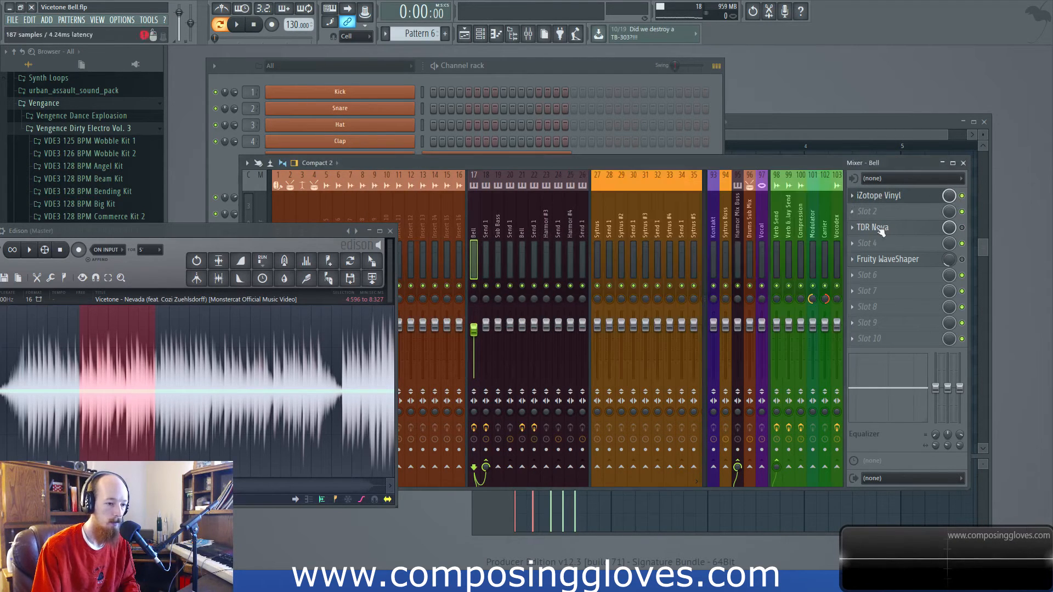
left_click(891, 202)
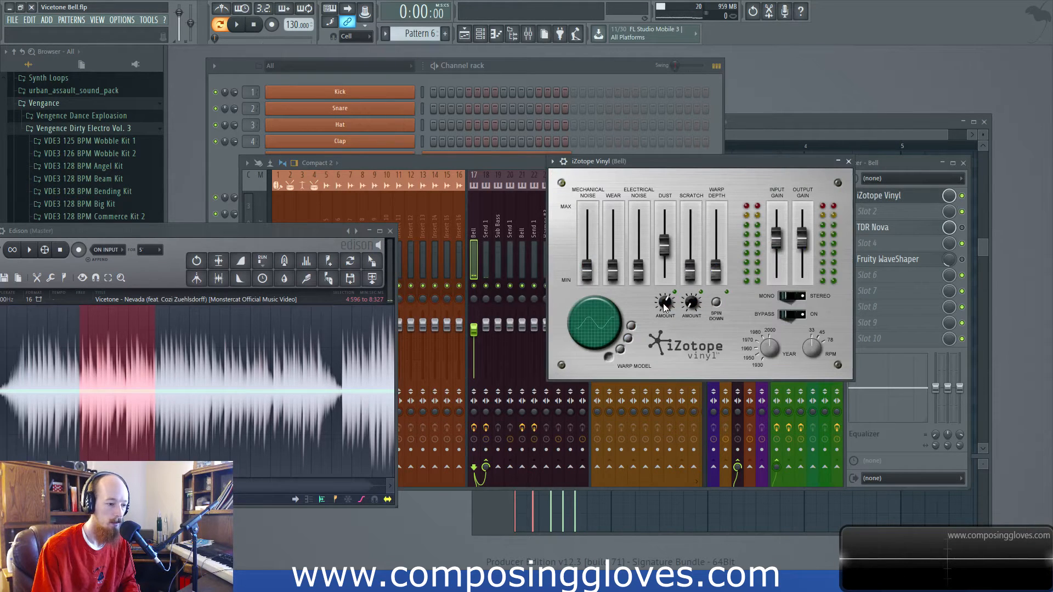
left_click_drag(661, 304, 664, 274)
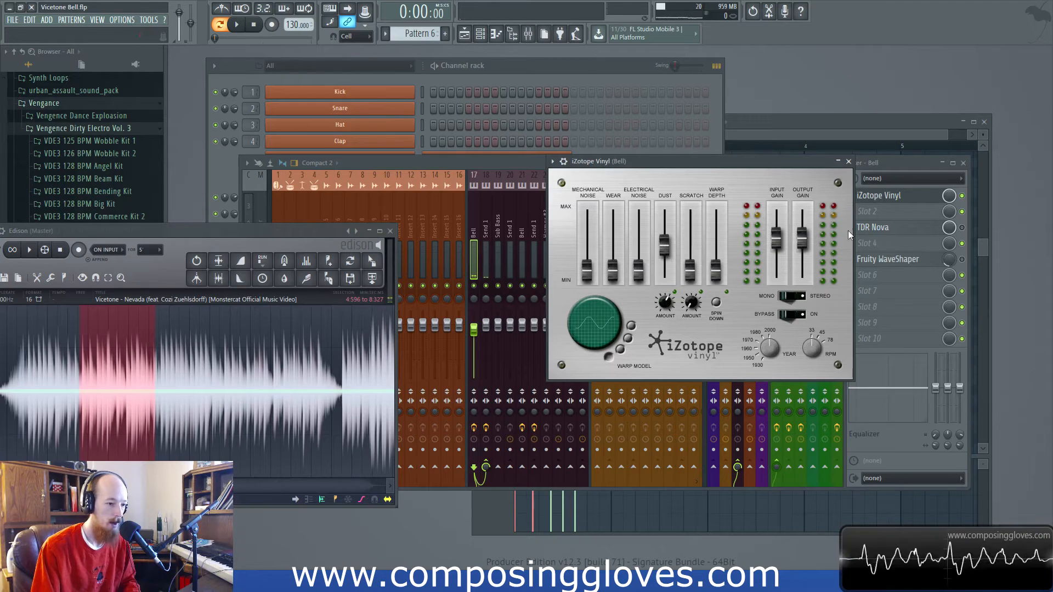
Bypass iZotope Vinyl on the Bell track, check its Dust settings once more, and close its window
left_click(962, 196)
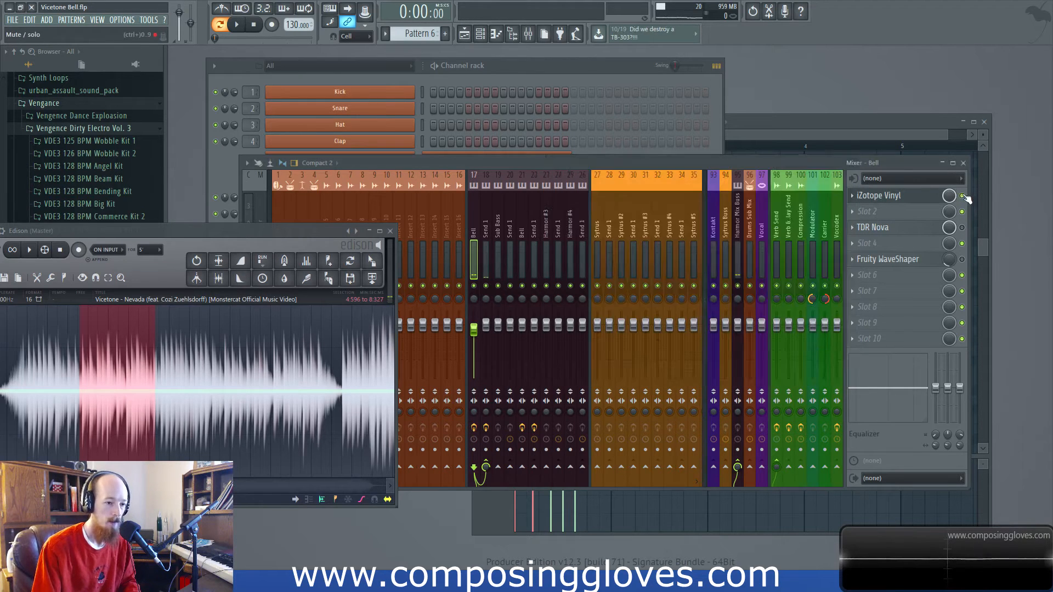
left_click(905, 198)
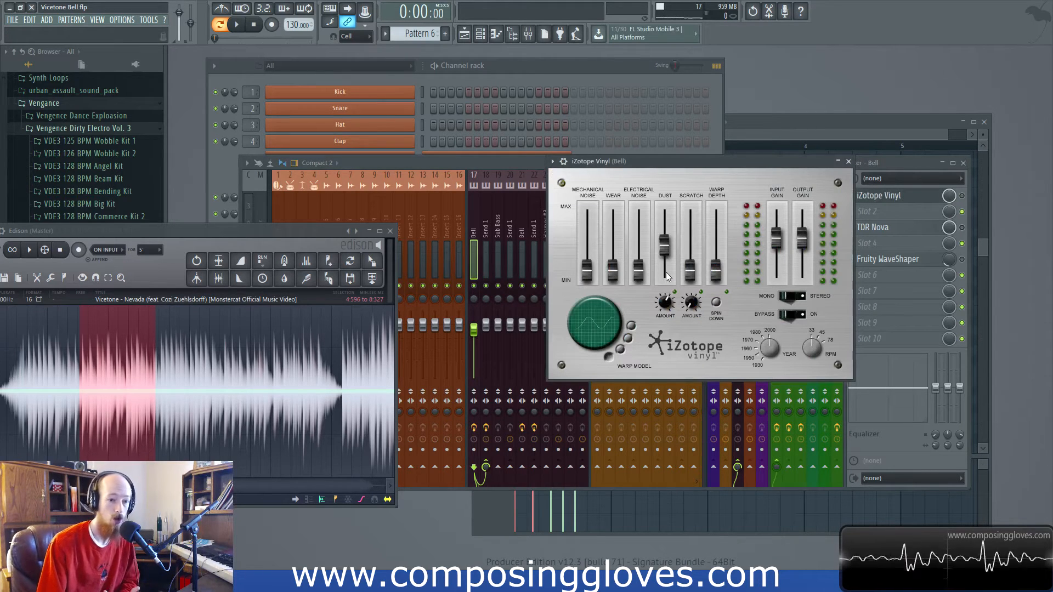
left_click(924, 200)
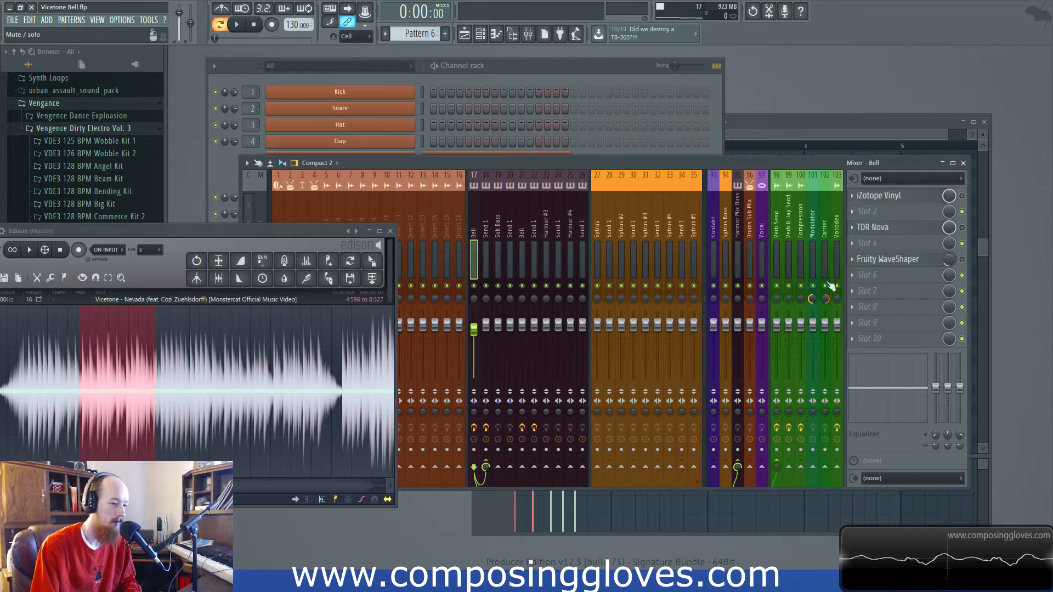
Enable TDR Nova on the Bell track, open its window, and play the pattern to watch band III's dynamic EQ
left_click(962, 228)
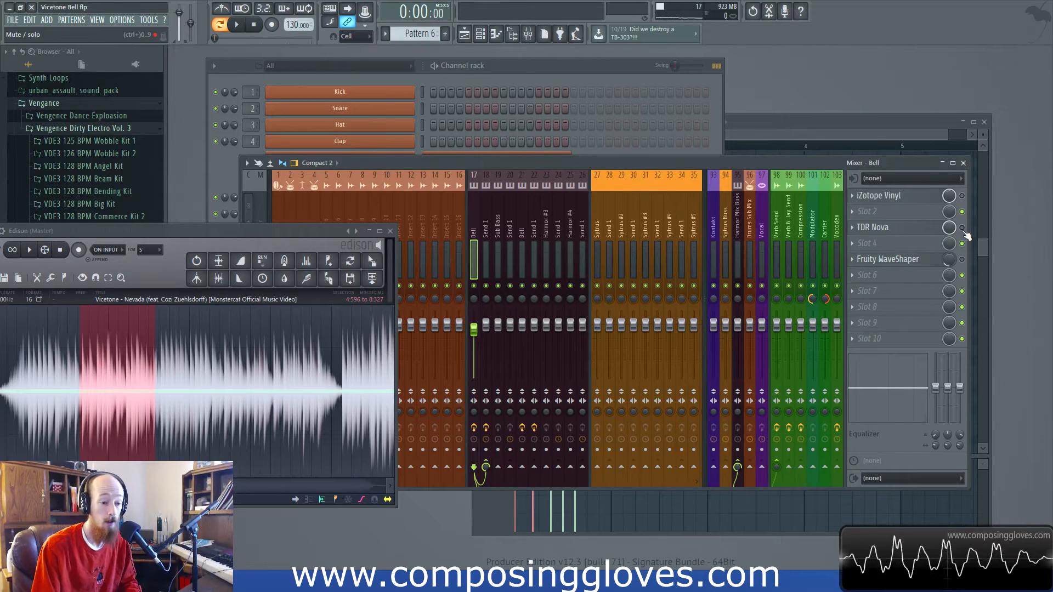
left_click(876, 233)
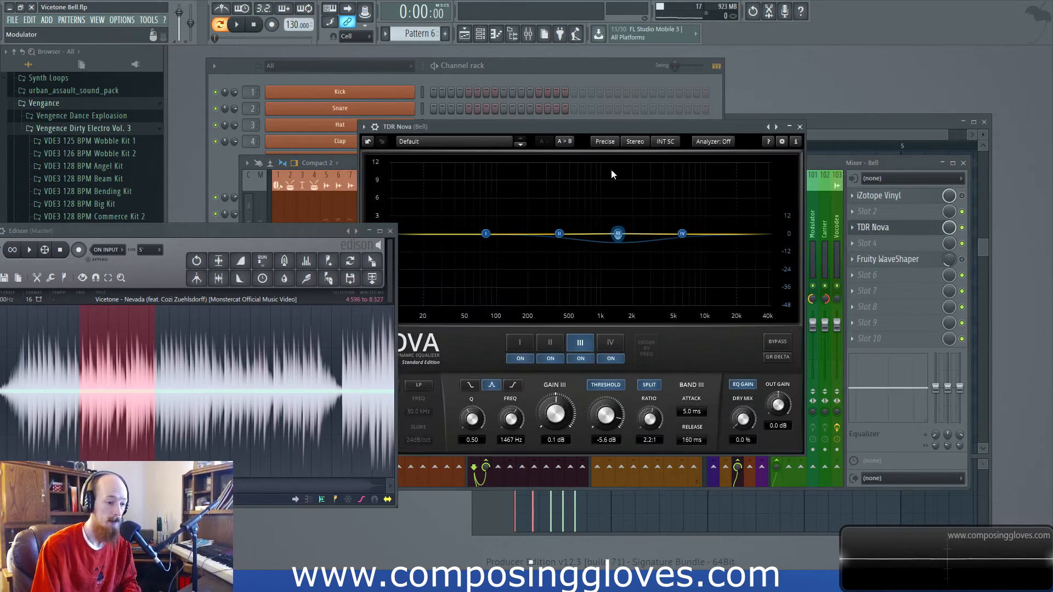
left_click_drag(566, 123, 628, 97)
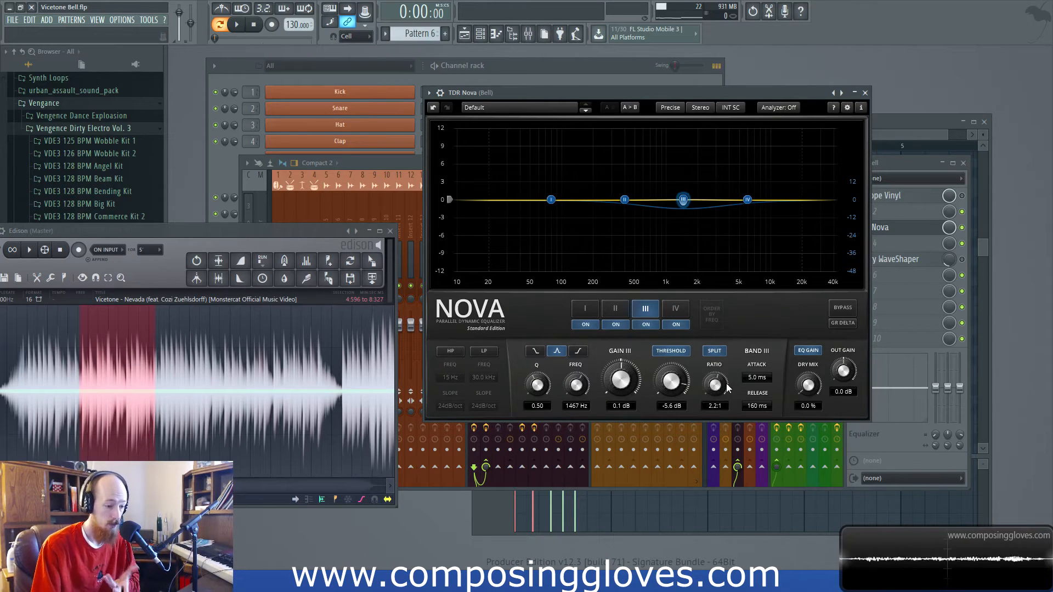
key("space")
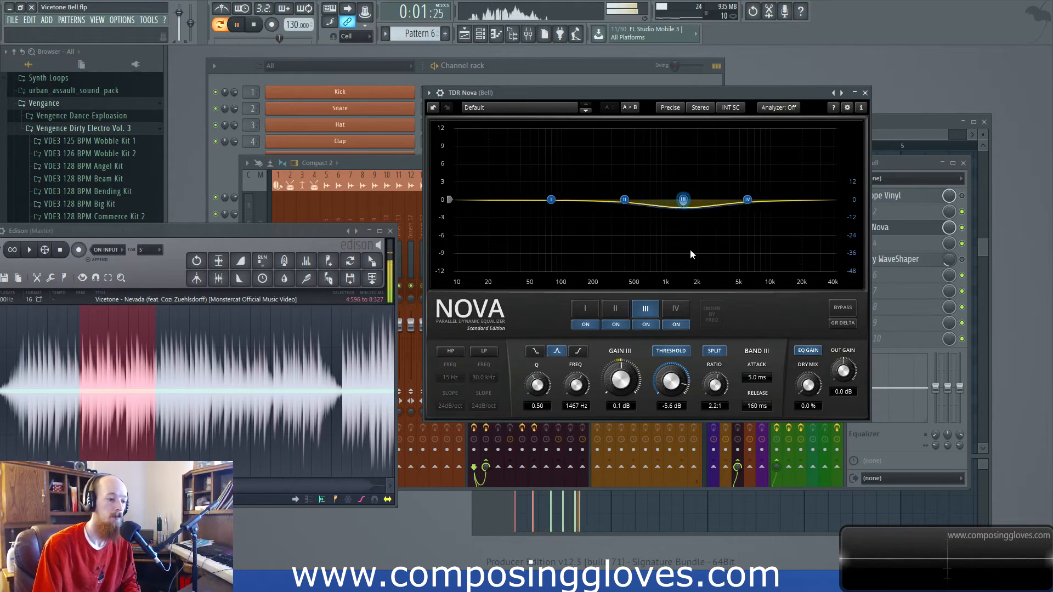
key("space")
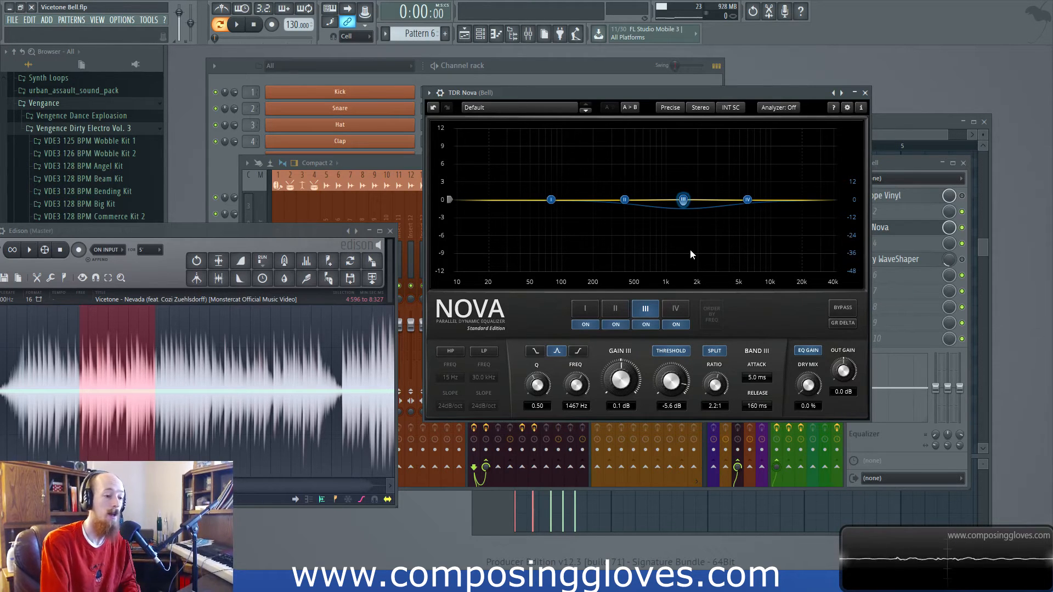
Play the pattern through TDR Nova, close its window, and return to the Bell track's effects
key("space")
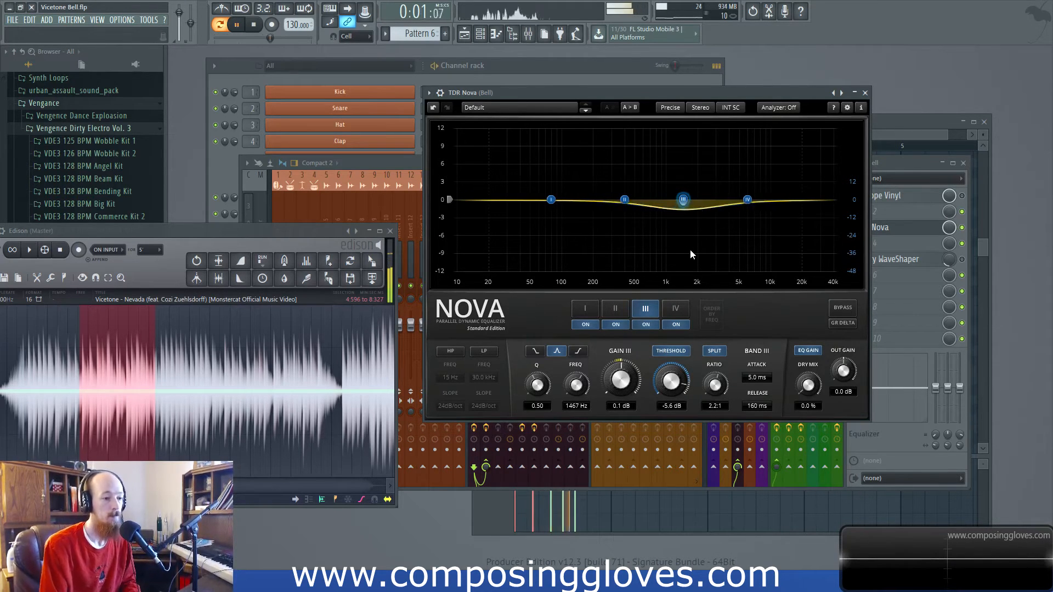
left_click(907, 231)
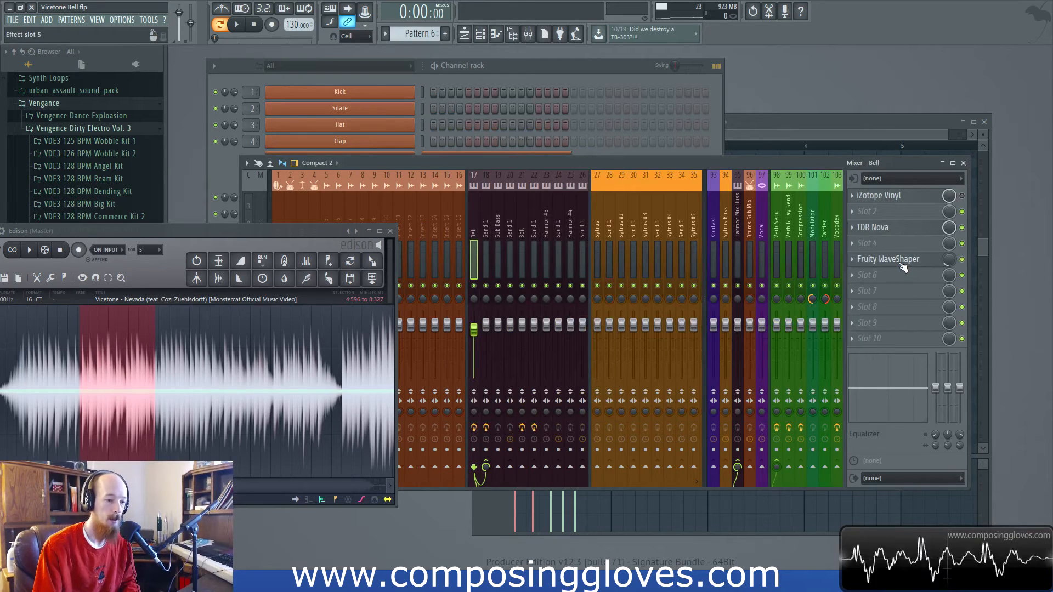
key("space")
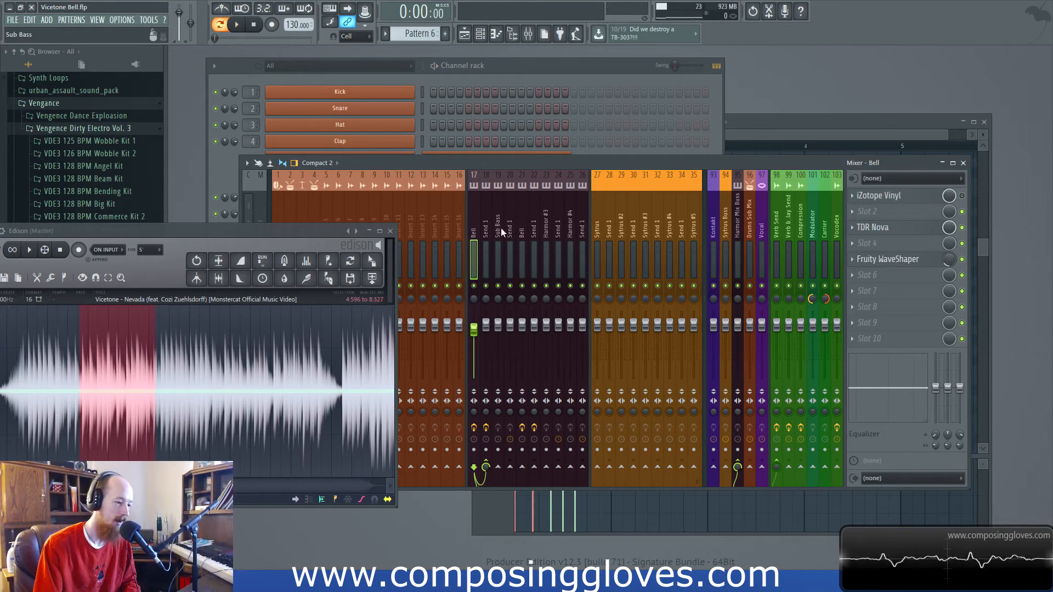
left_click(480, 237)
left_click(475, 237)
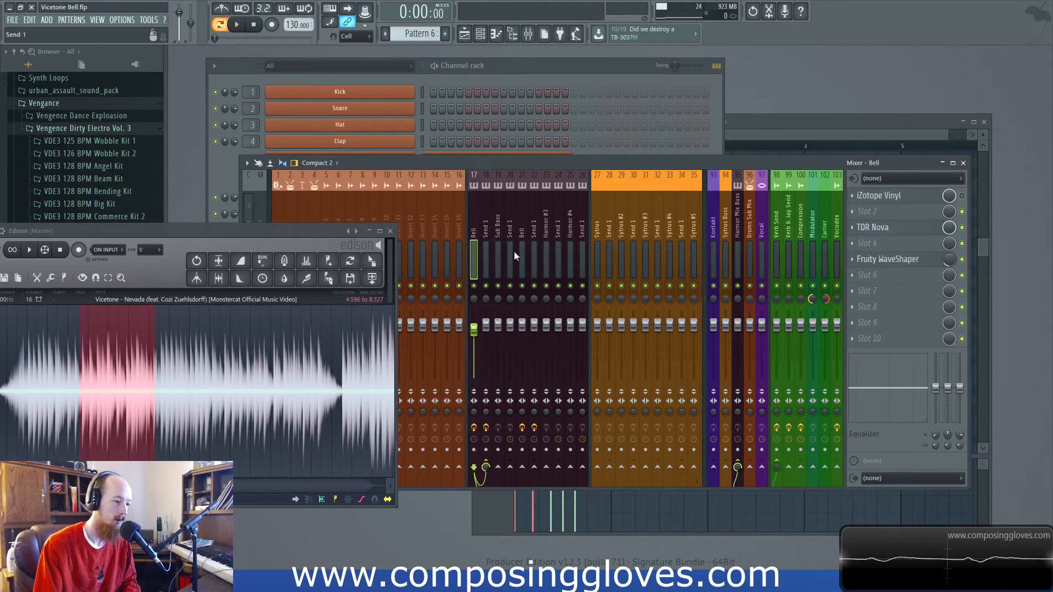
Open Fruity WaveShaper from the Bell track, move its window up into view, examine the shaping curve, and close it
left_click(922, 275)
left_click_drag(636, 133, 627, 79)
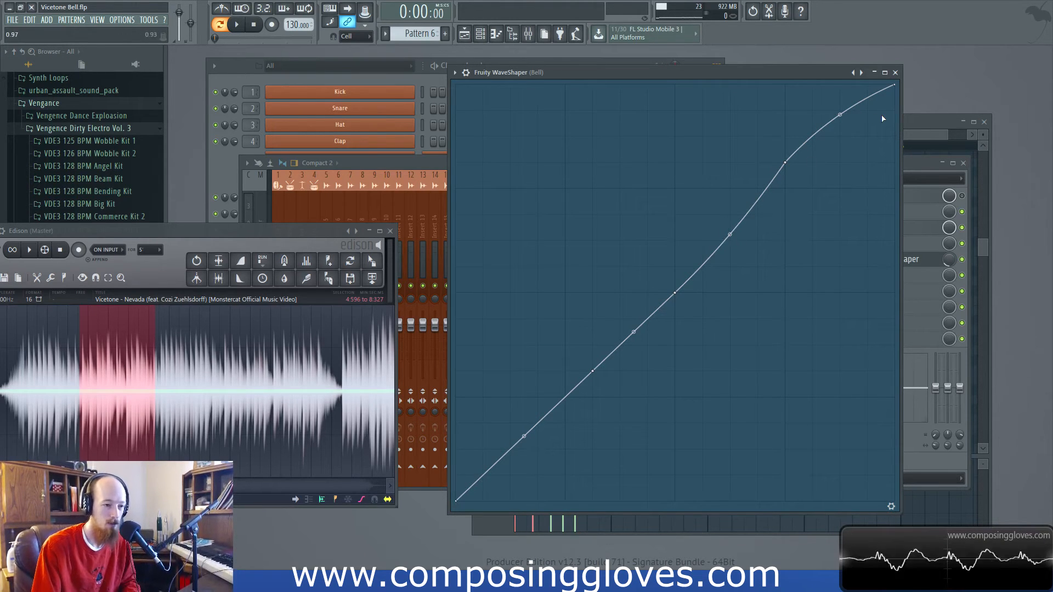
left_click(897, 73)
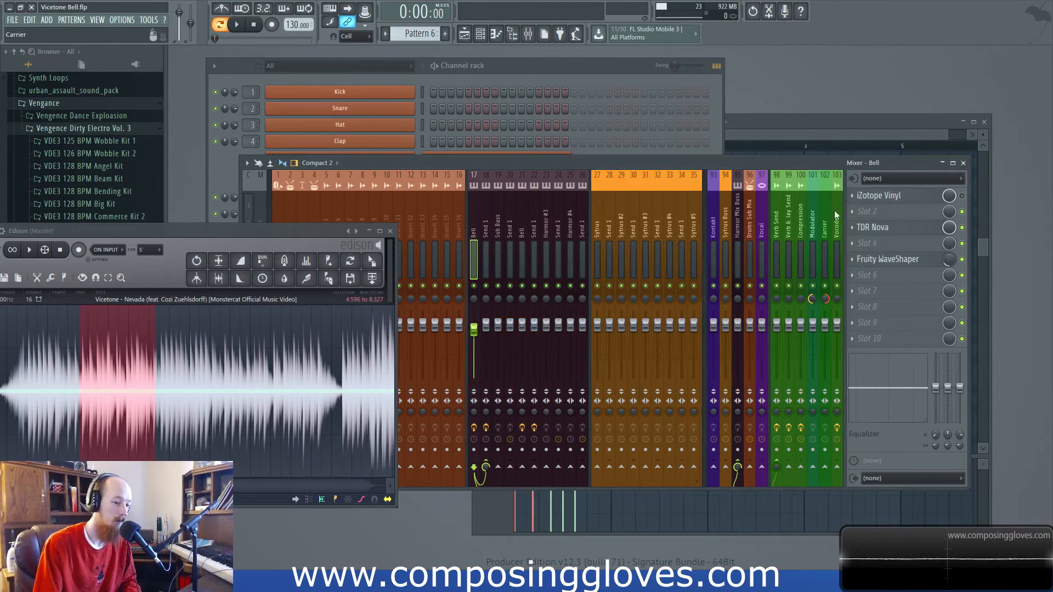
Set the Fruity WaveShaper's mix level on the Bell track to about 20%, playing the pattern before and after the change
key("space")
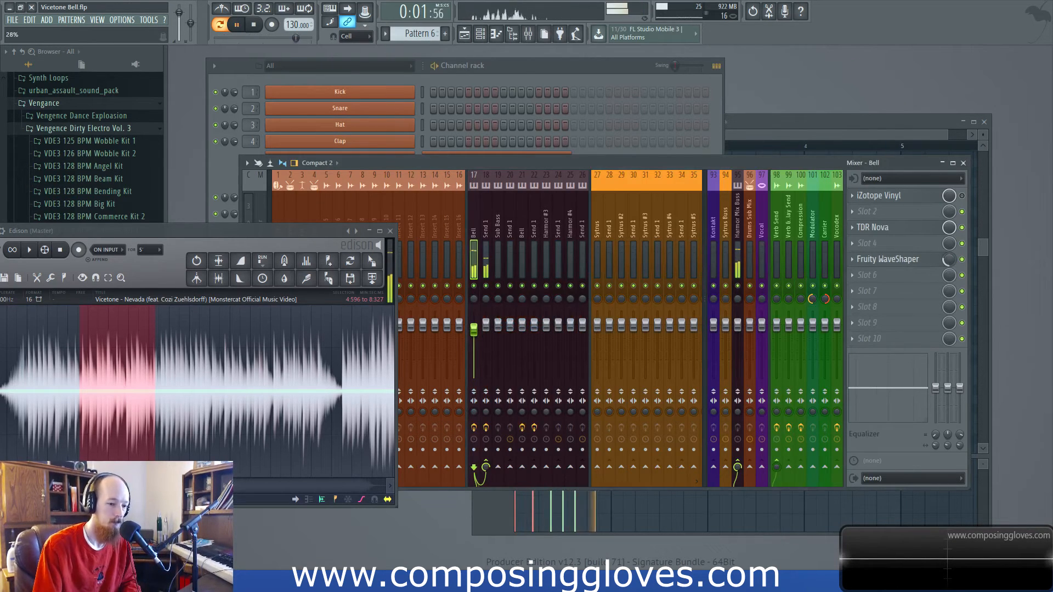
key("space")
left_click_drag(950, 262, 950, 307)
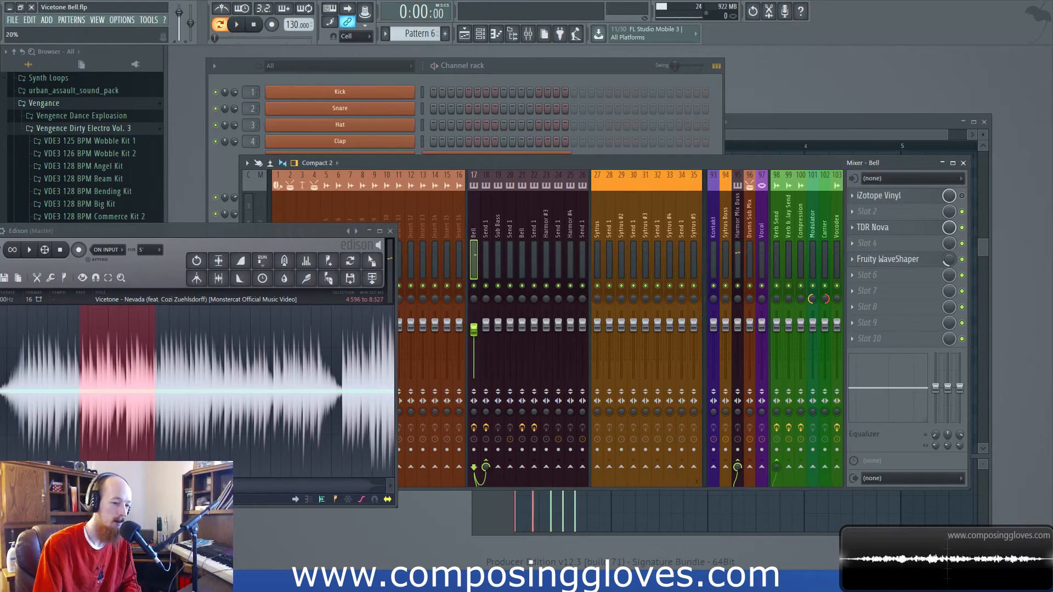
key("space")
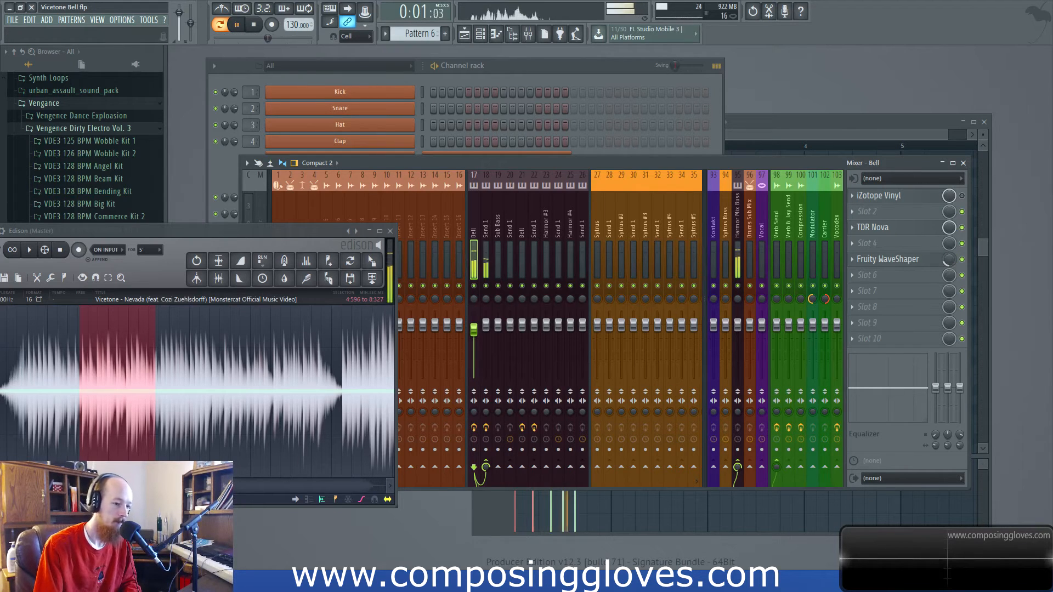
key("space")
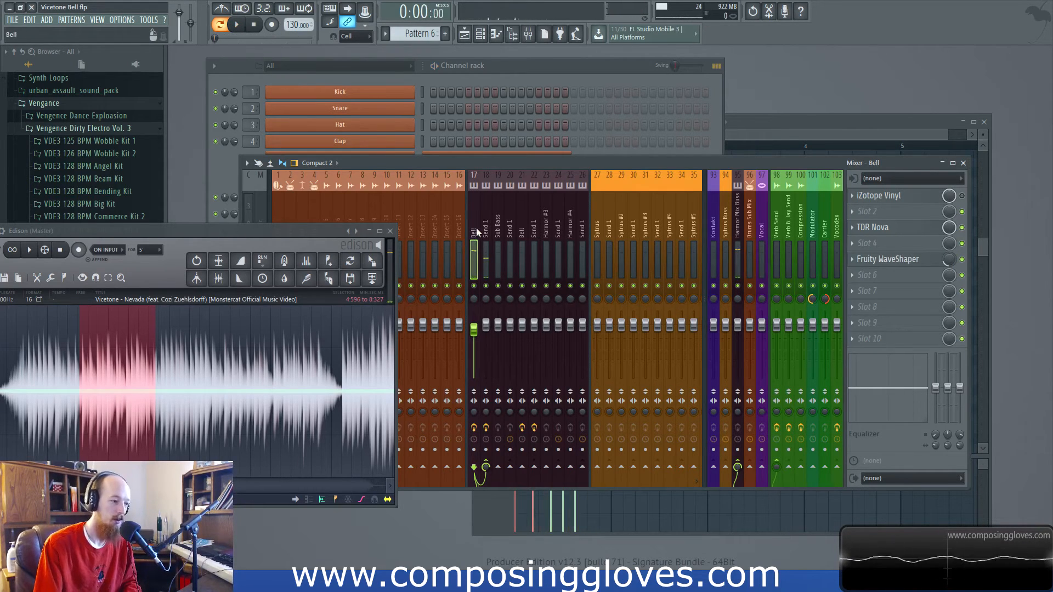
Compare the effects of the Send 1 and Bell tracks, and open Fruity delay 2 on Send 1 to examine its time setting
left_click(487, 235)
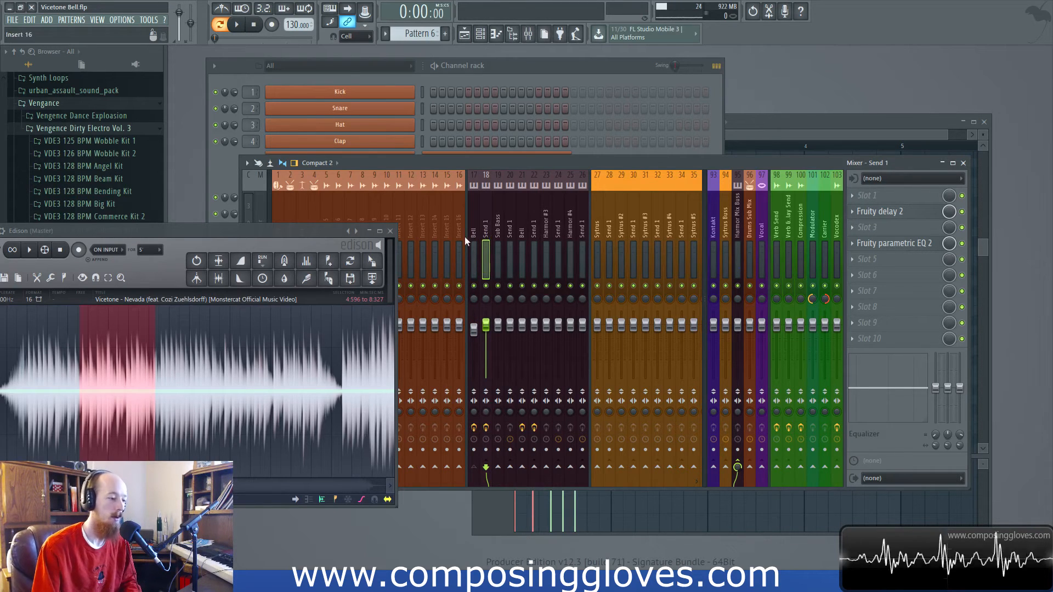
left_click(475, 233)
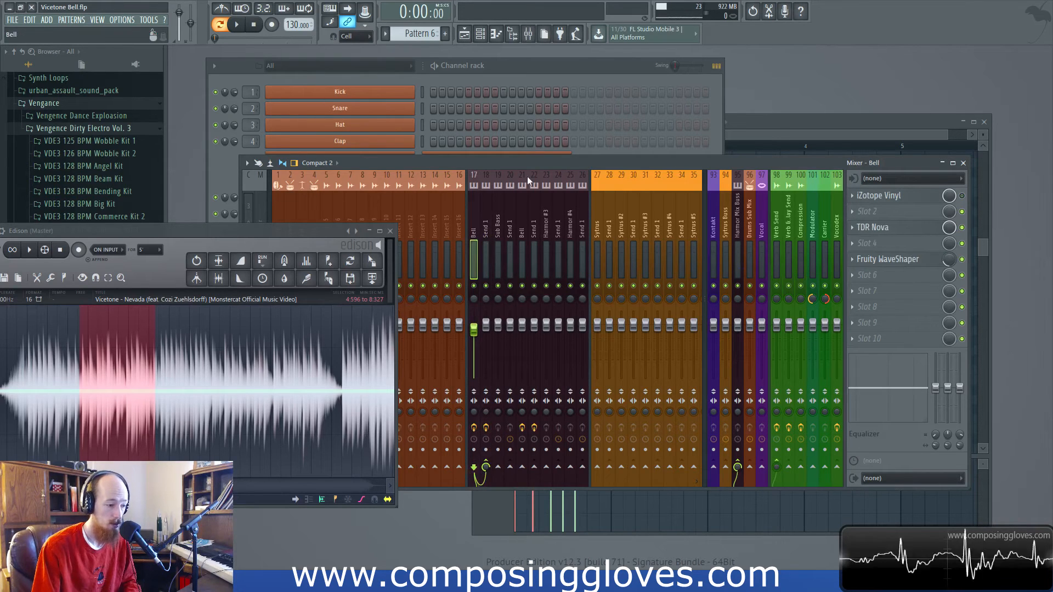
left_click(486, 236)
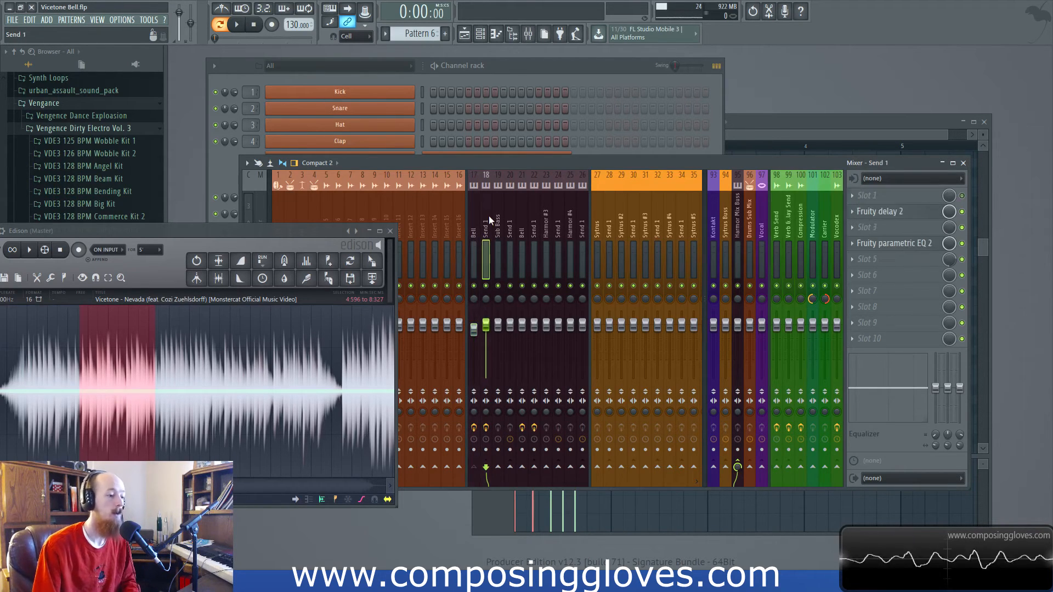
left_click(900, 211)
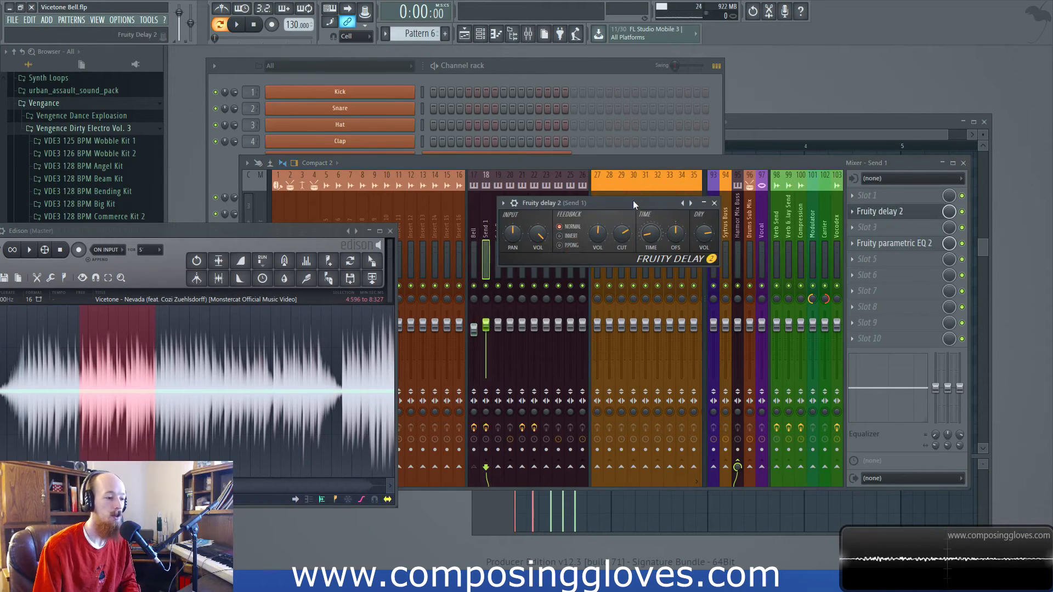
left_click_drag(634, 200, 640, 201)
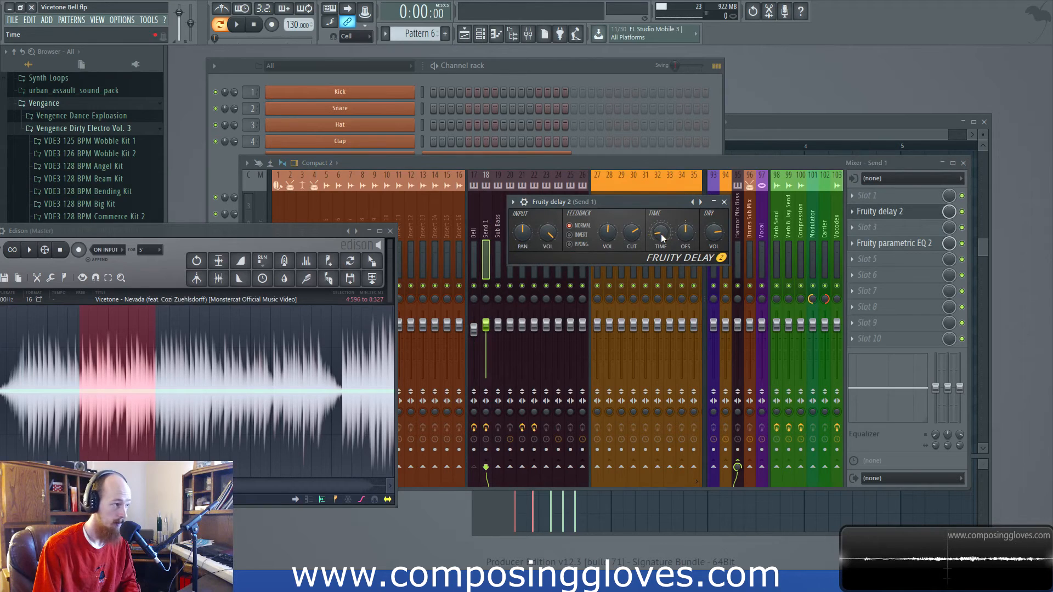
left_click_drag(661, 233, 660, 230)
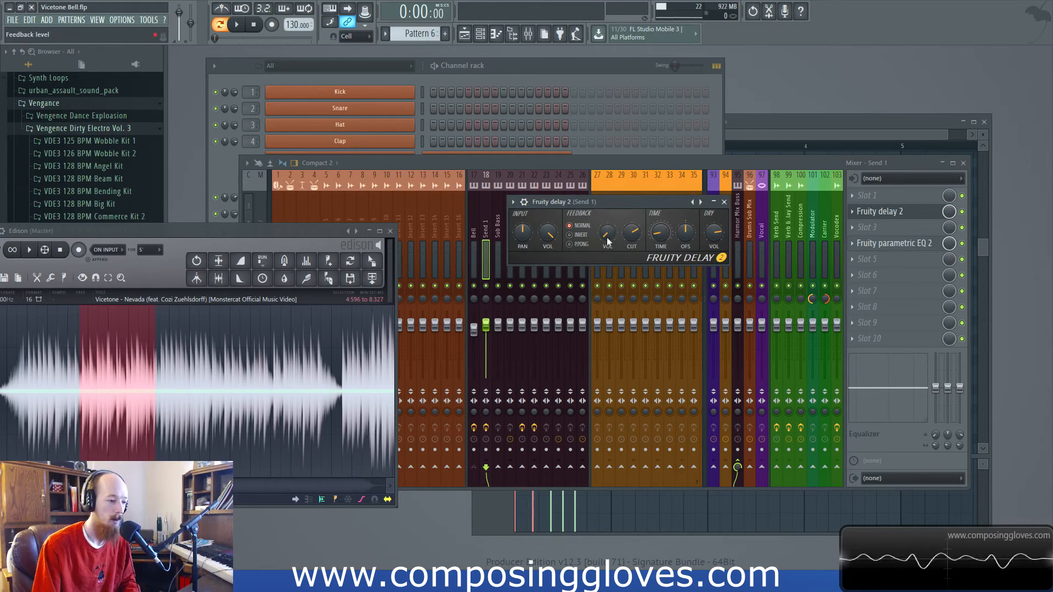
Play the pattern to hear the effect of Fruity delay 2's feedback level on Send 1, and close its window
key("space")
key("space")
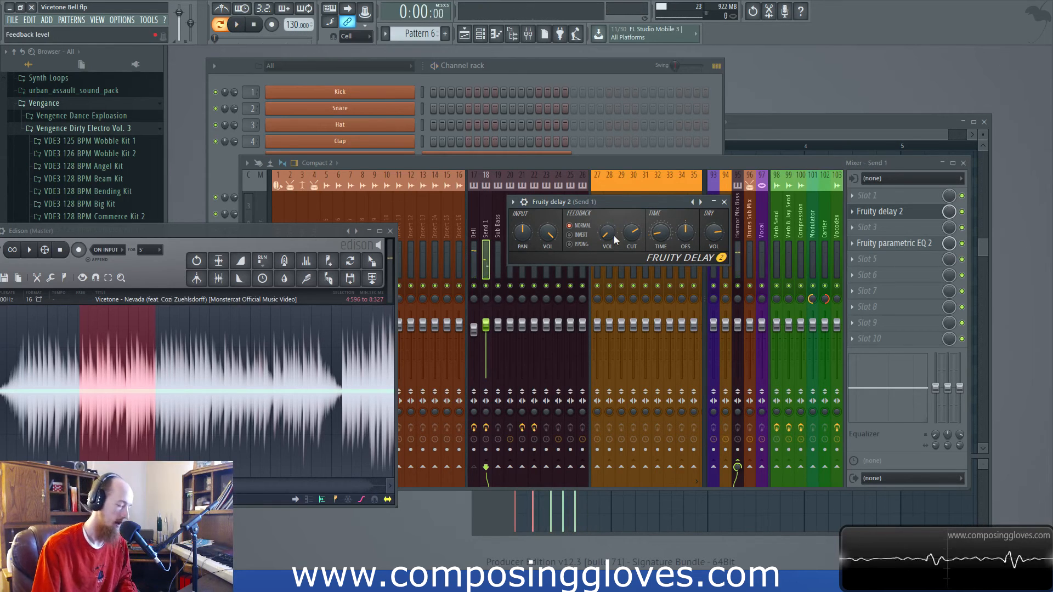
key("space")
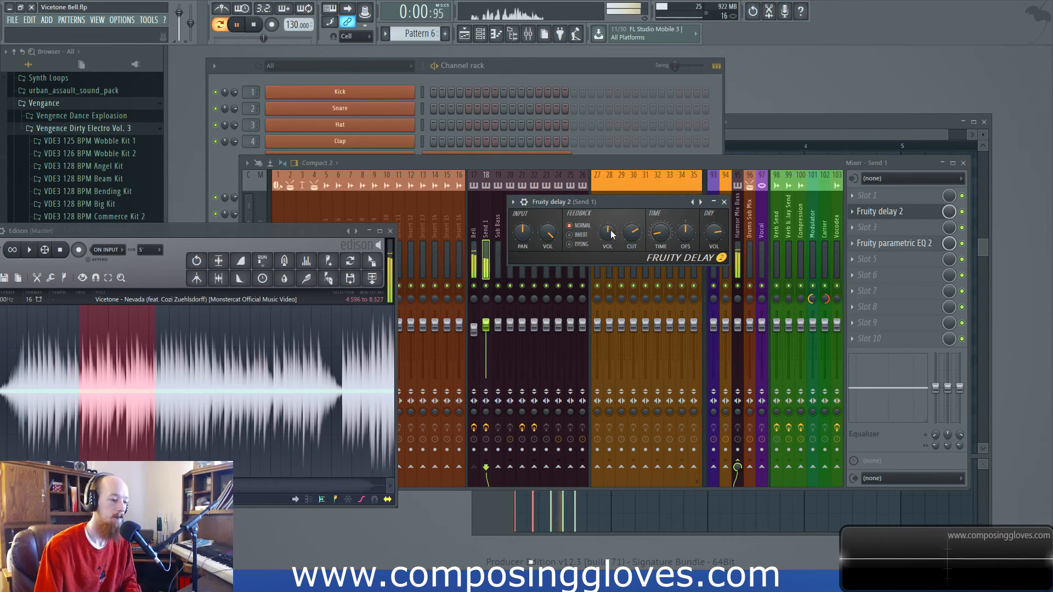
key("space")
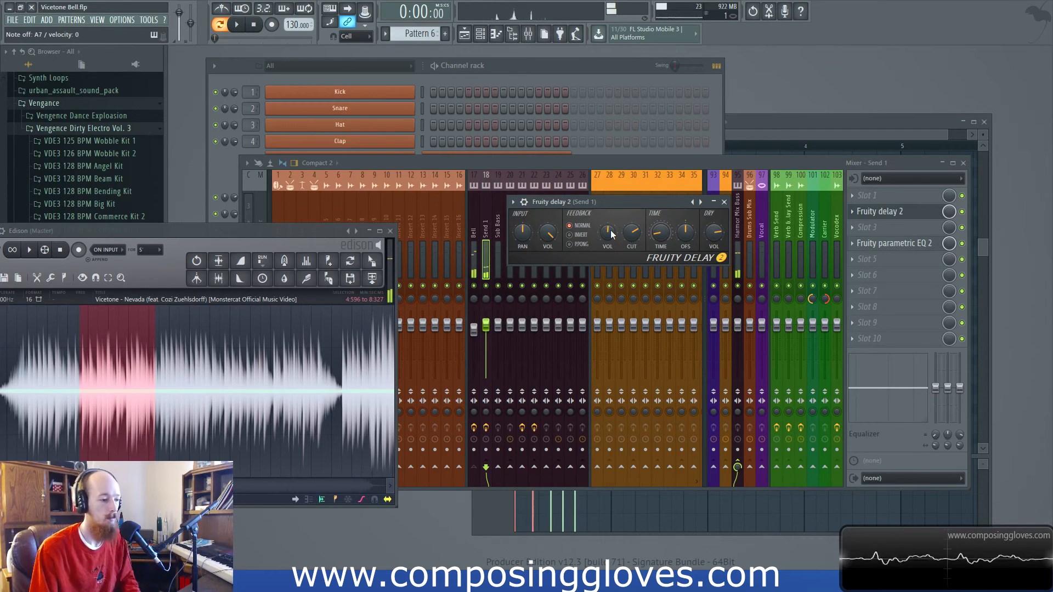
left_click(724, 202)
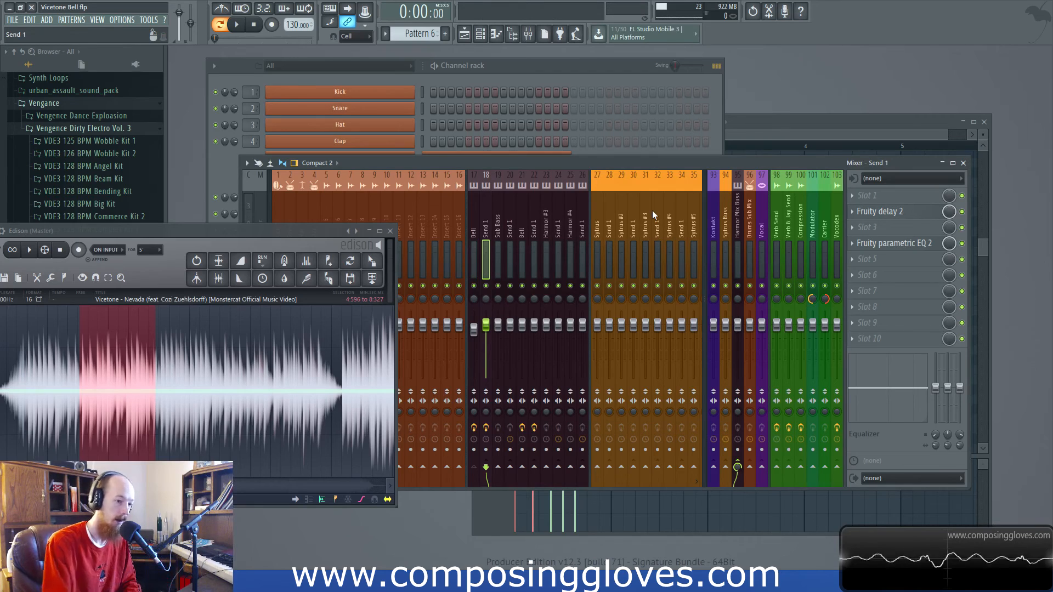
Open Fruity parametric EQ 2 on Send 1 and play the selected Nevada excerpt in Edison as a reference
left_click(908, 244)
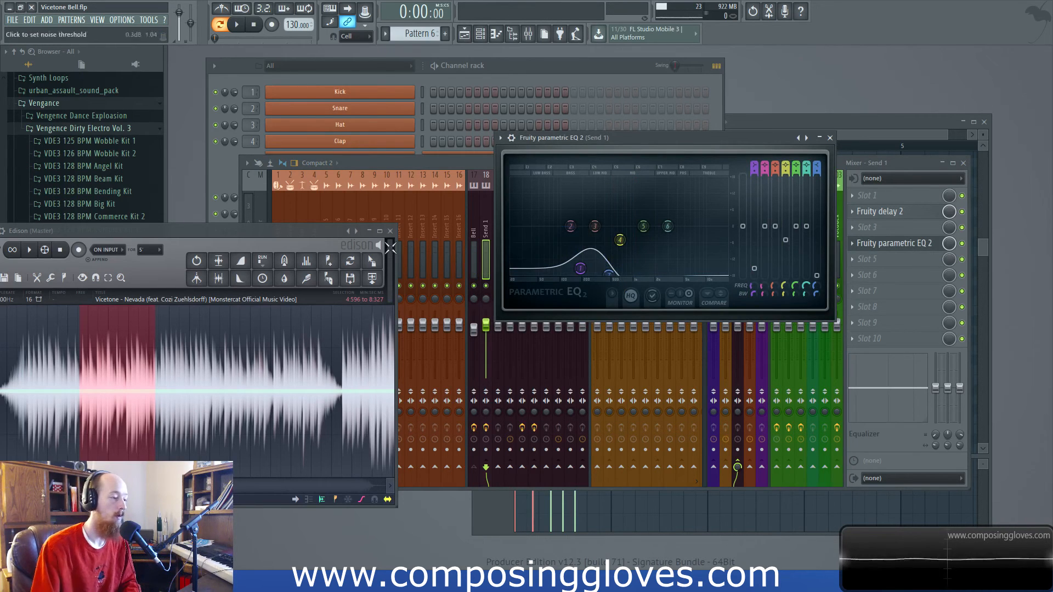
left_click(315, 234)
key("space")
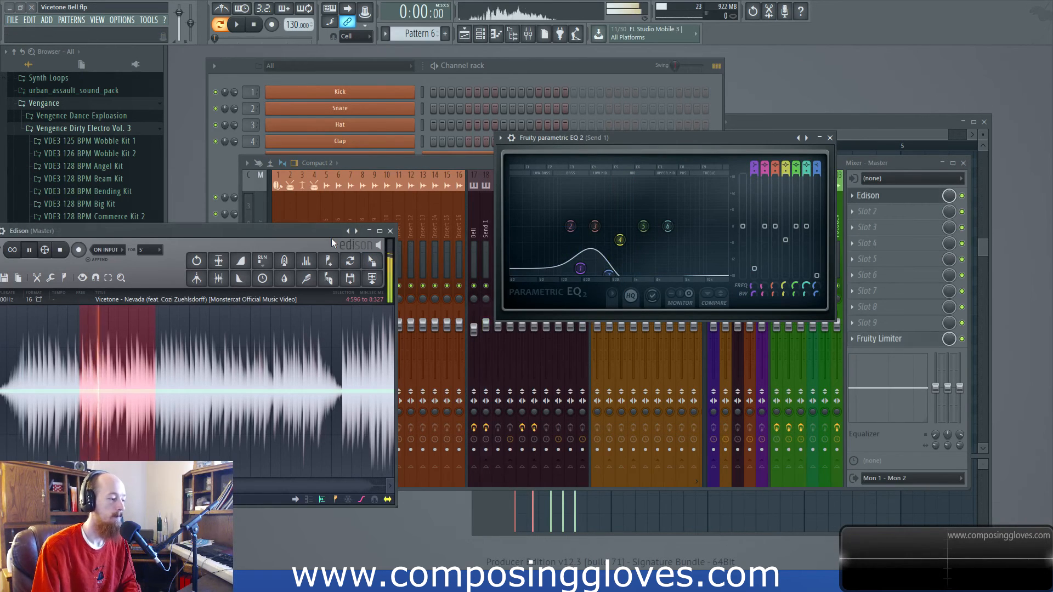
key("space")
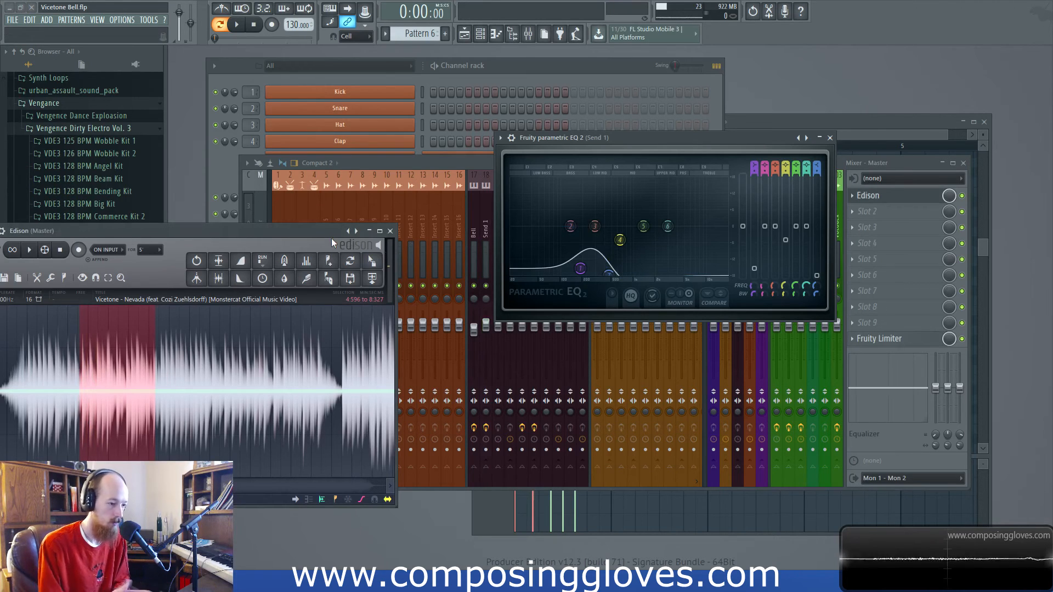
key("space")
key("space")
Play the pattern to watch the delayed bell signal in Send 1's Fruity parametric EQ 2, and close the EQ window
left_click(670, 136)
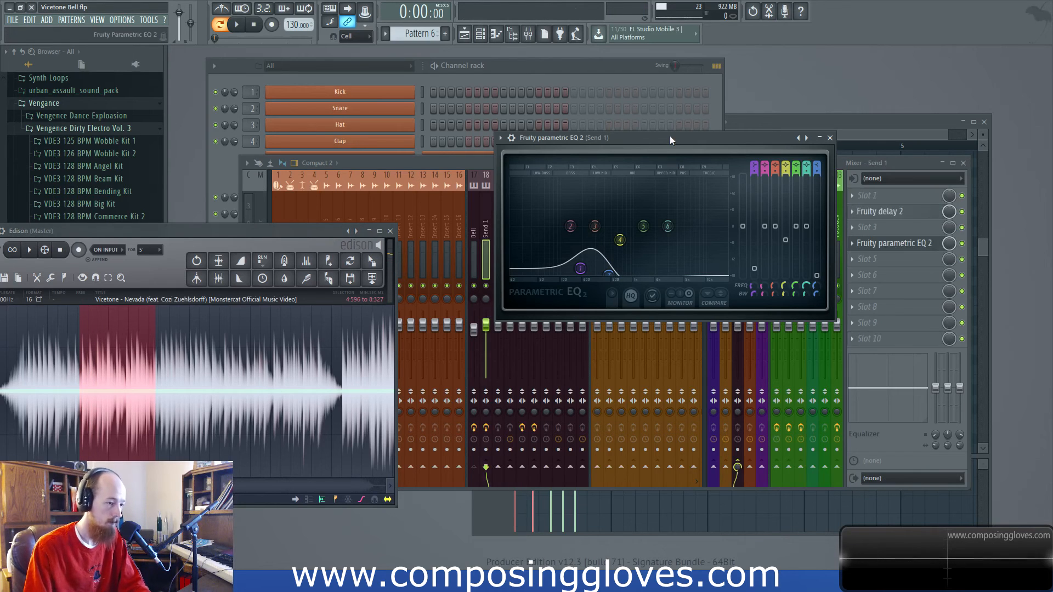
key("space")
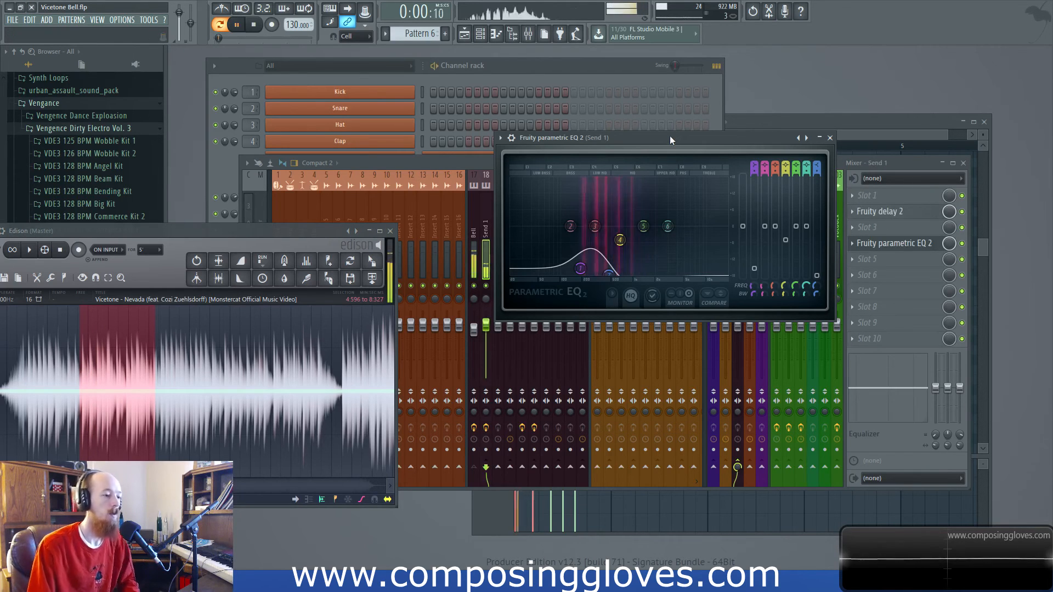
key("space")
left_click(830, 138)
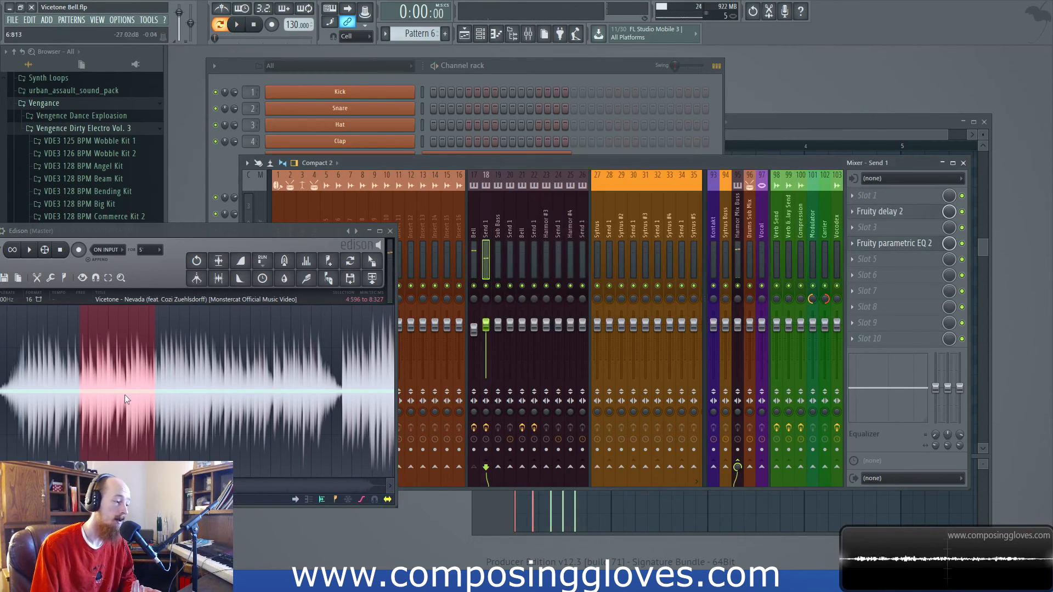
Move the mixer off the channel rack, open the Harmor 1 piano roll, and examine the chord notes of Pattern 6
left_click_drag(560, 160, 730, 230)
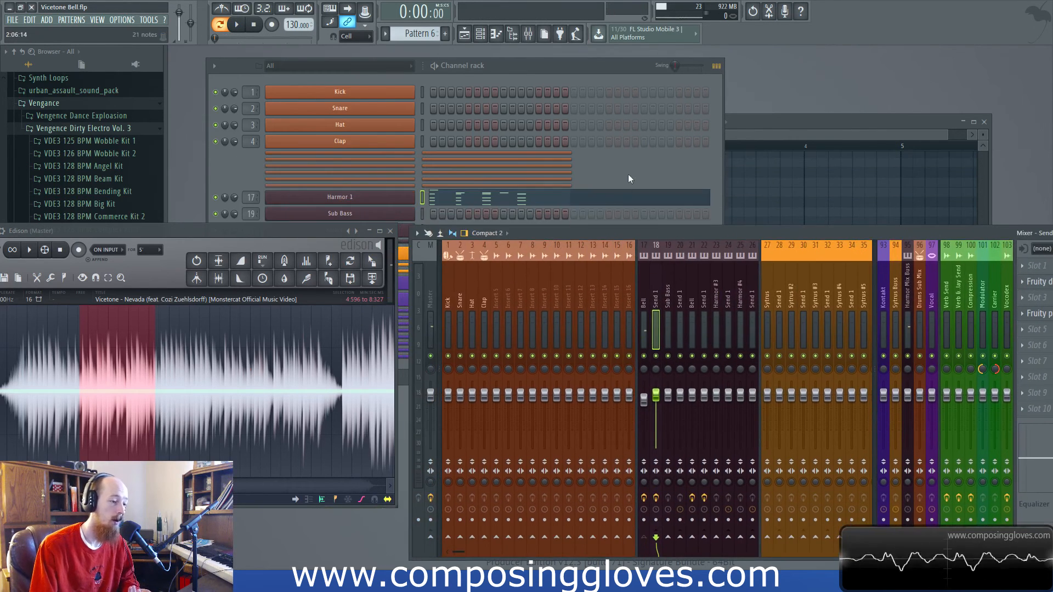
left_click(615, 198)
left_click(614, 204)
scroll(578, 327, "up", 3)
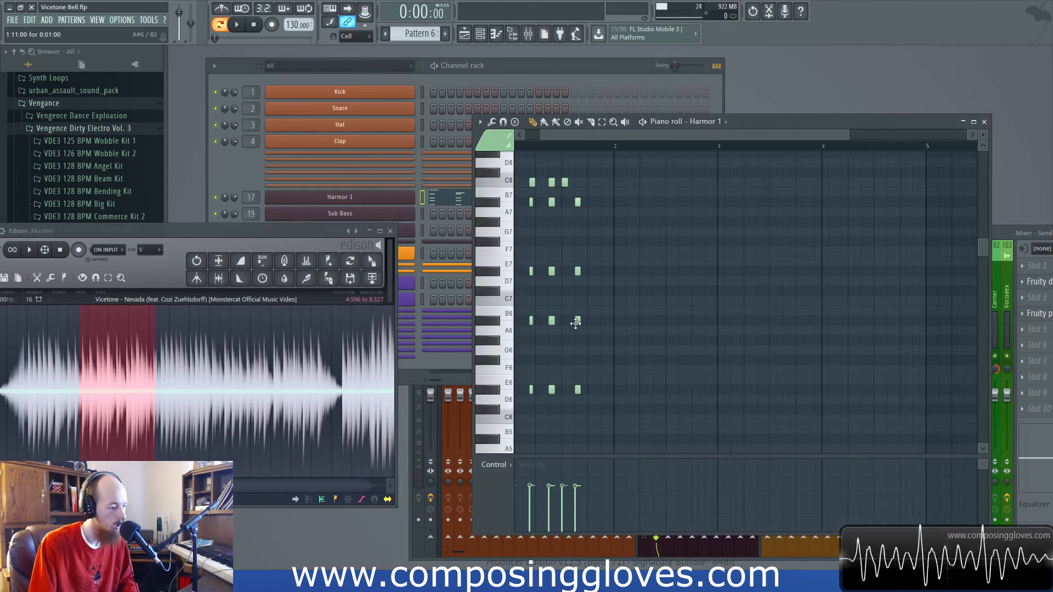
scroll(578, 329, "down", 3)
left_click_drag(578, 336, 884, 313)
scroll(680, 336, "up", 3)
scroll(606, 337, "down", 3)
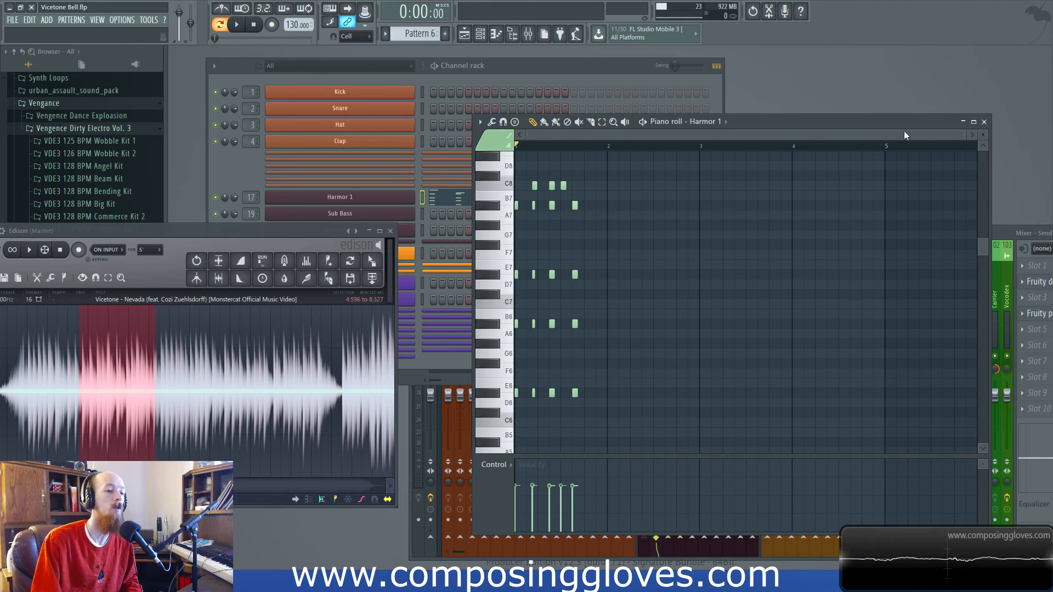
Put away the Harmor 1 piano roll, reposition the mixer window, and bring the channel rack to the front
left_click_drag(905, 124, 880, 121)
left_click(959, 118)
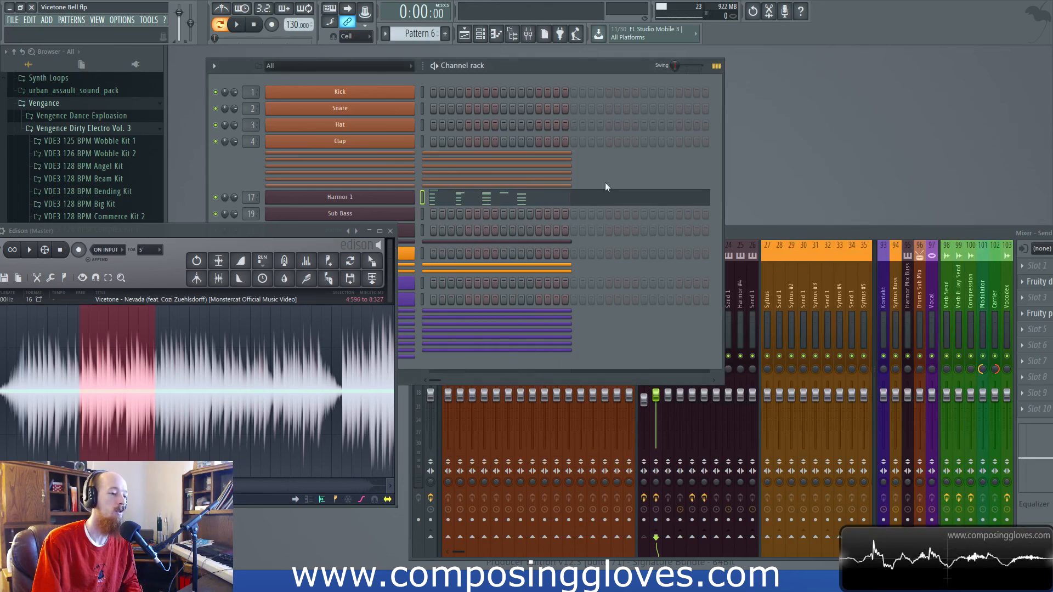
left_click_drag(847, 230, 807, 193)
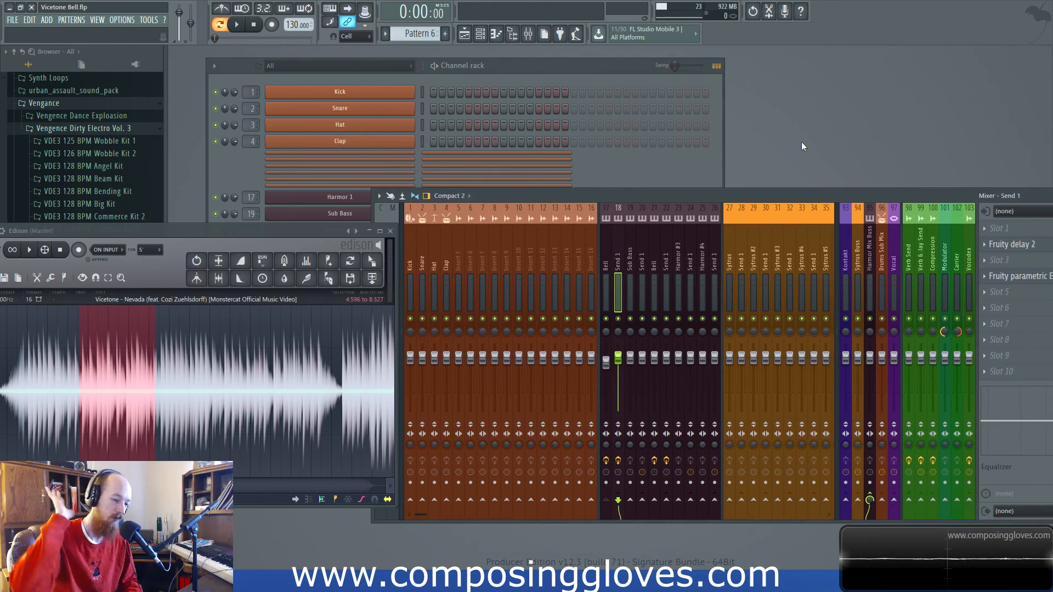
left_click(720, 172)
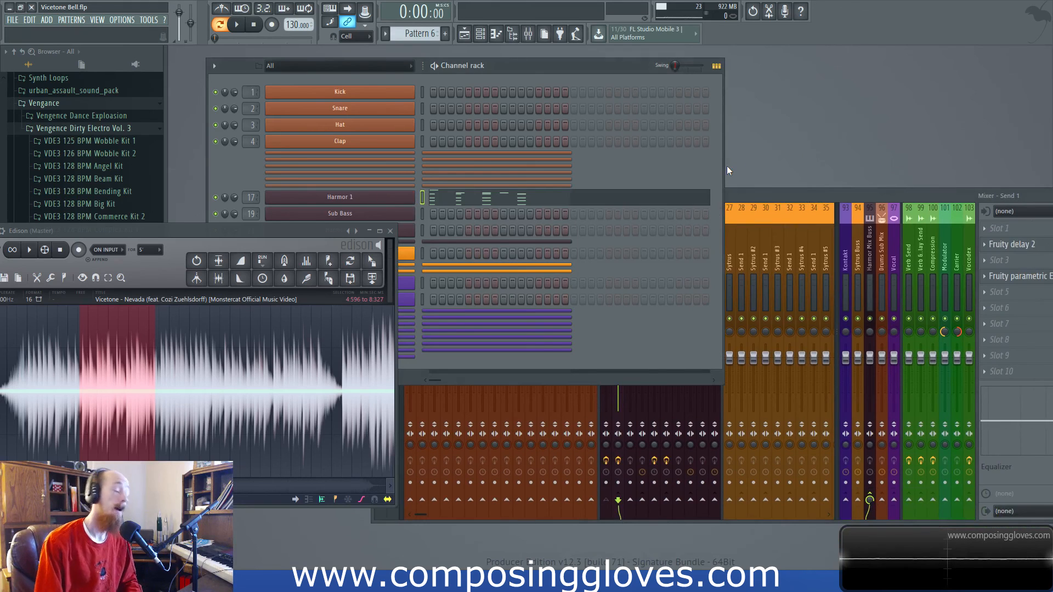